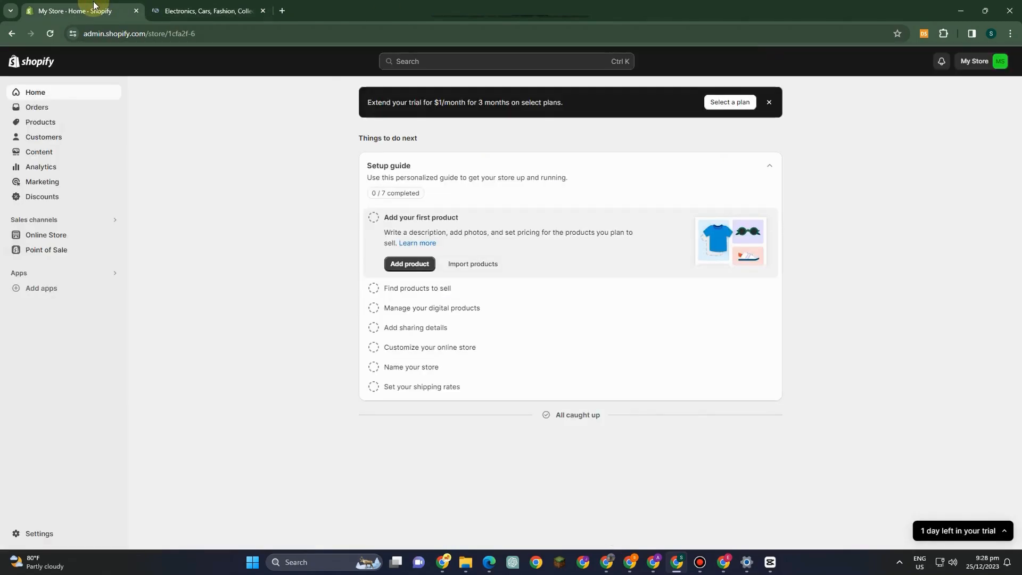
Open the Shopify App Store from the store admin and search it for "ebay".
left_click(64, 290)
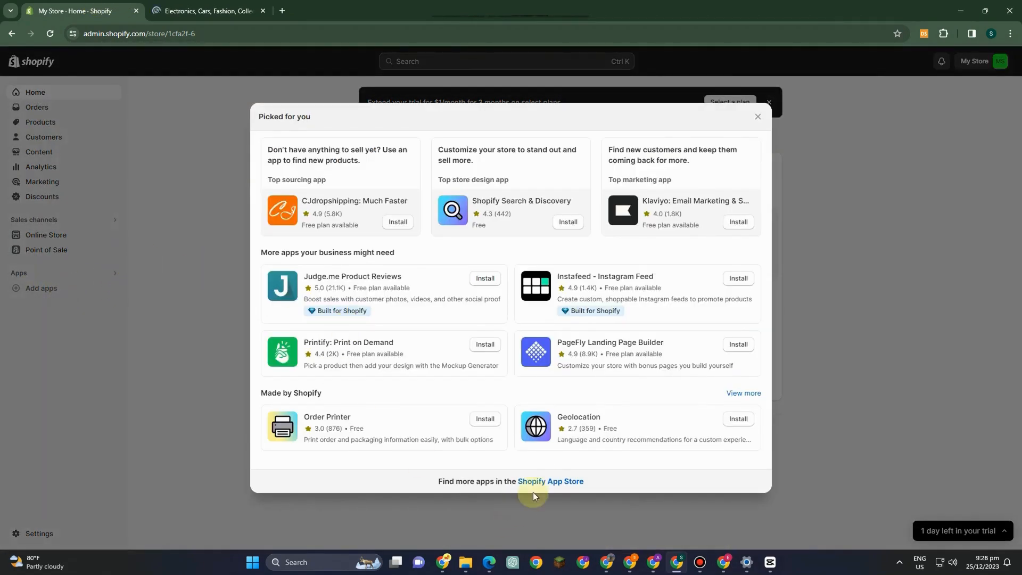
left_click(541, 481)
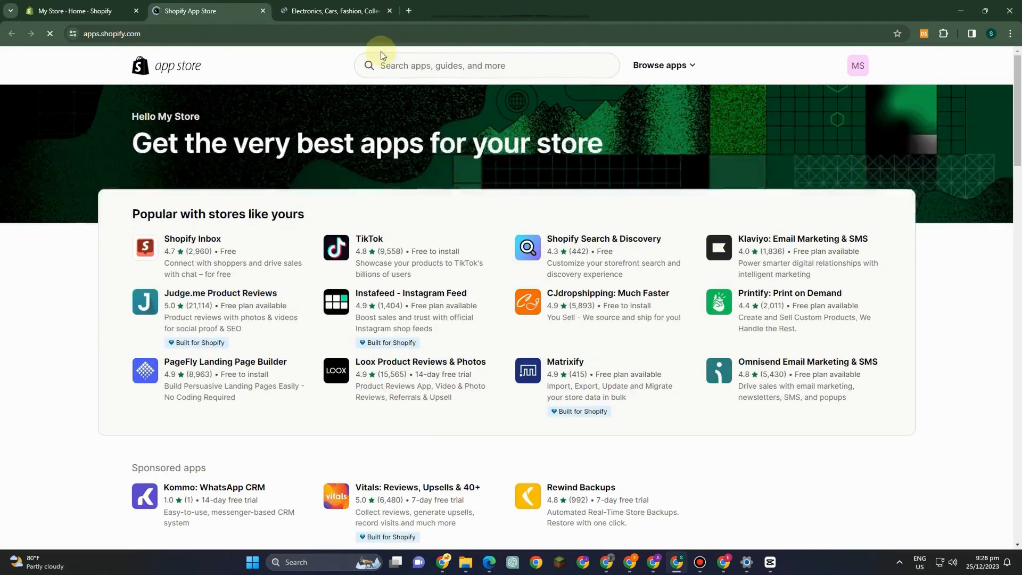
left_click(423, 68)
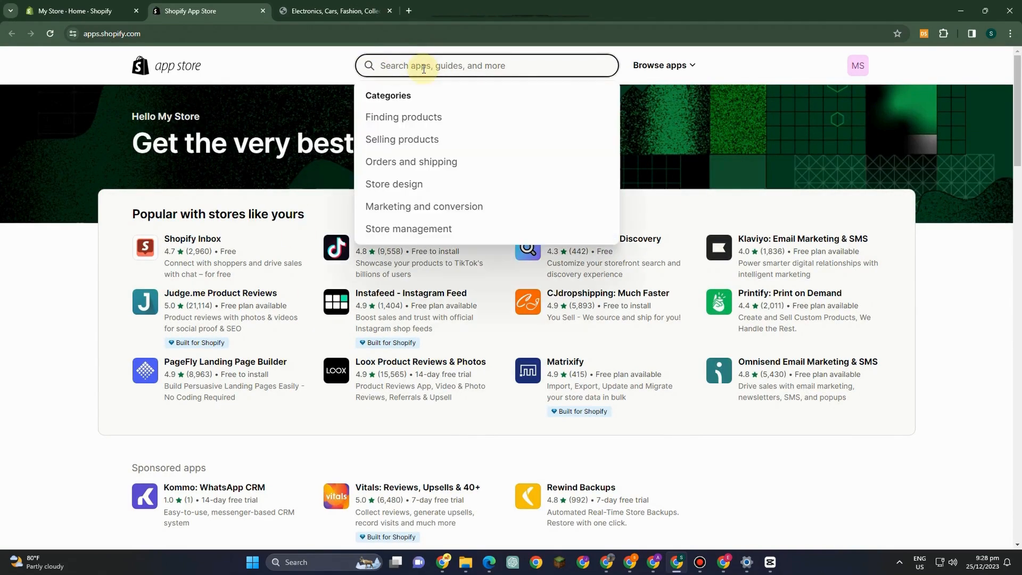
type("Ebay")
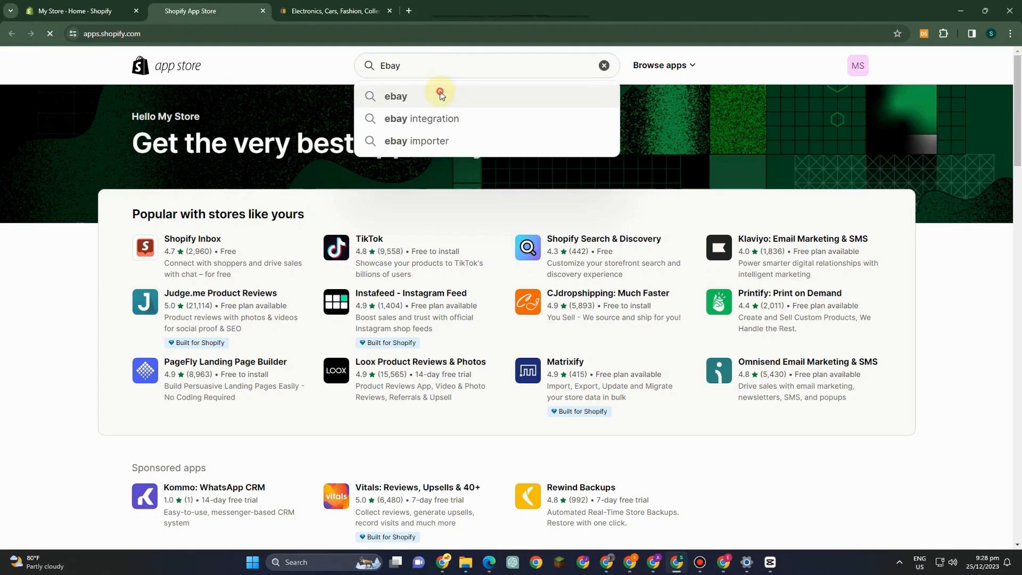
left_click(440, 94)
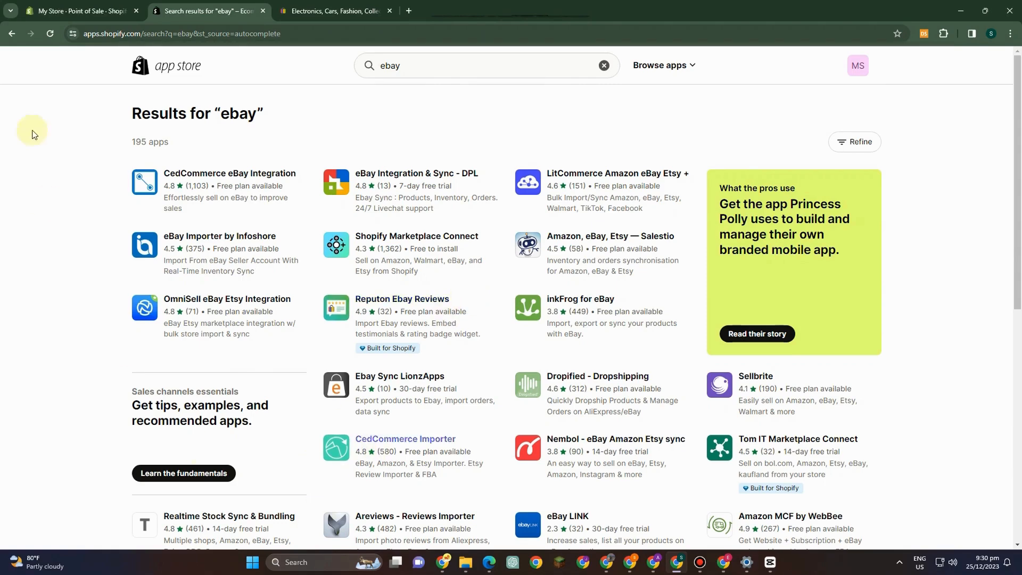
Return to the store admin, tick At markets and fairs in the Point of Sale questionnaire and skip it.
left_click(56, 10)
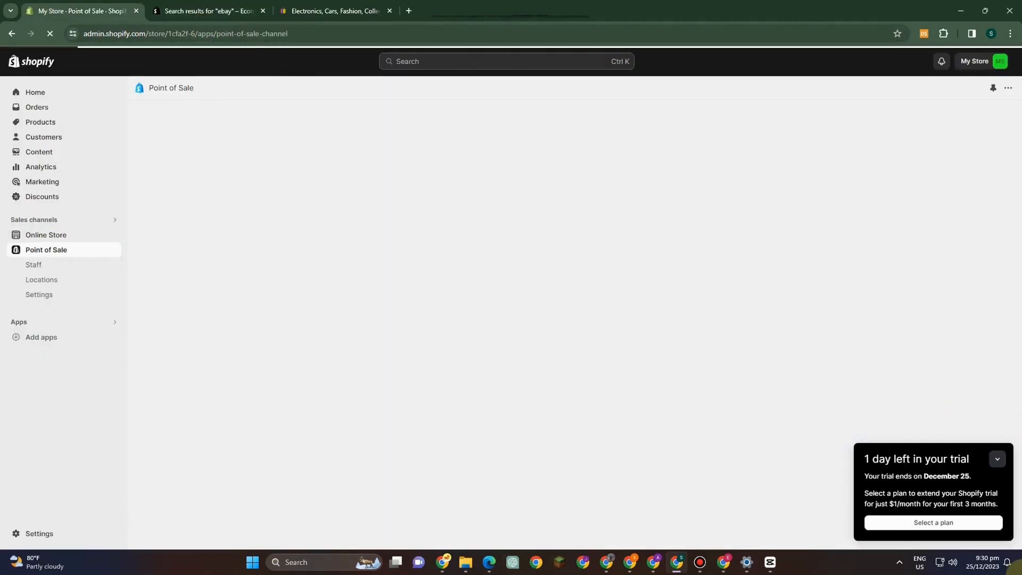
left_click(996, 460)
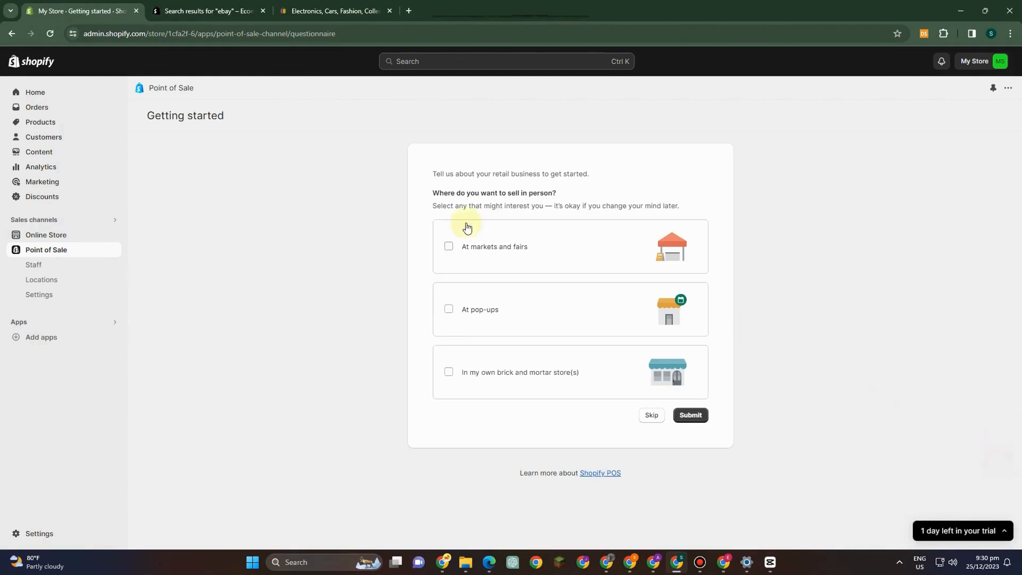
left_click(449, 247)
left_click(650, 418)
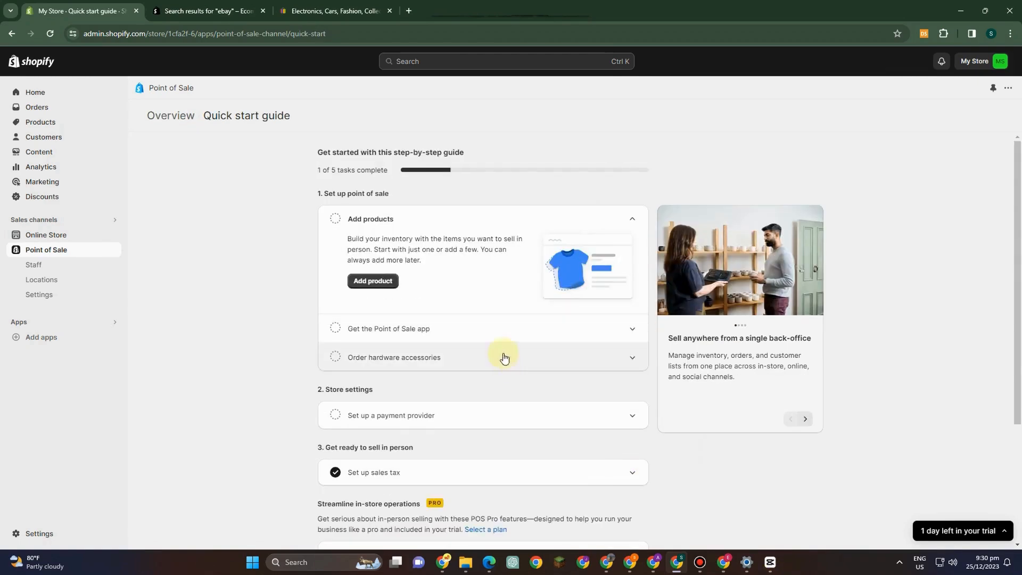
Review the tasks in the Point of Sale quick start guide and return to the "ebay" app search results.
scroll(554, 458, "down", 3)
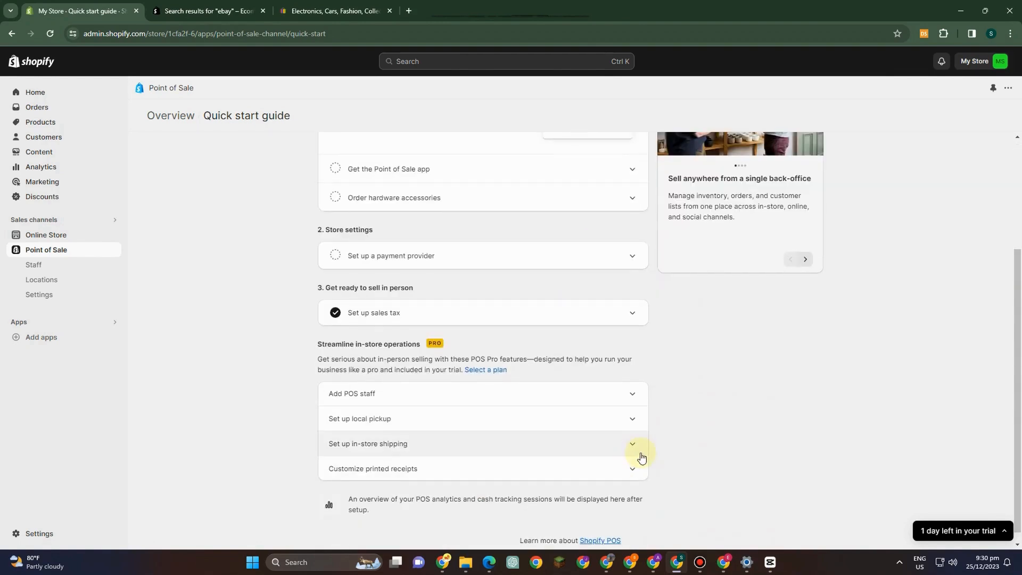
scroll(641, 456, "up", 3)
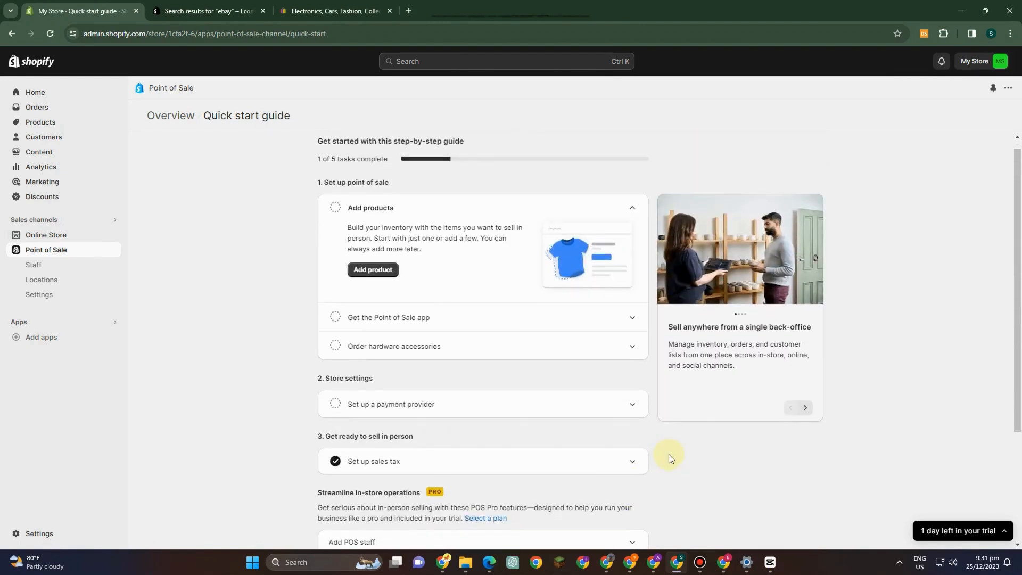
scroll(468, 276, "down", 3)
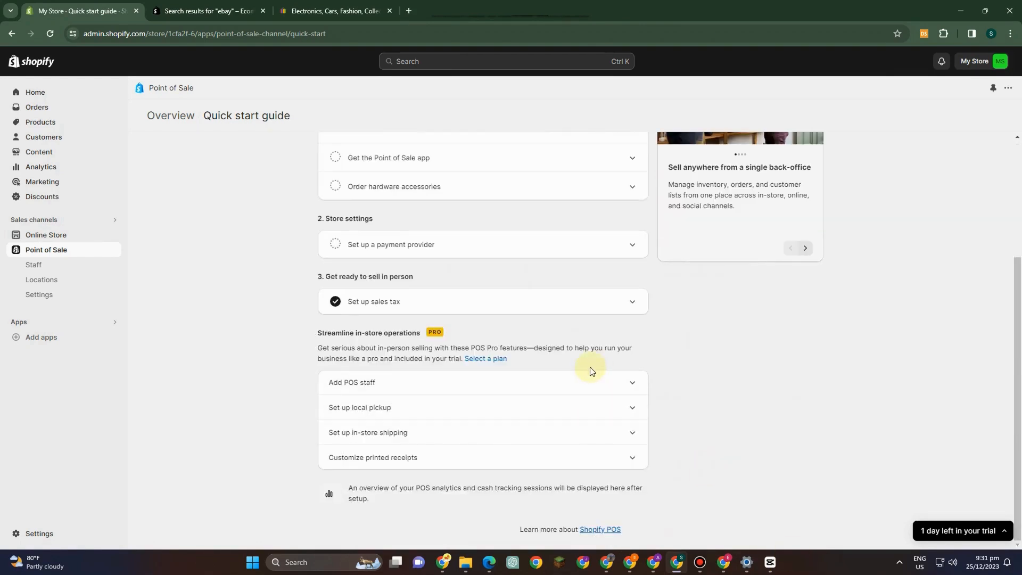
left_click(151, 8)
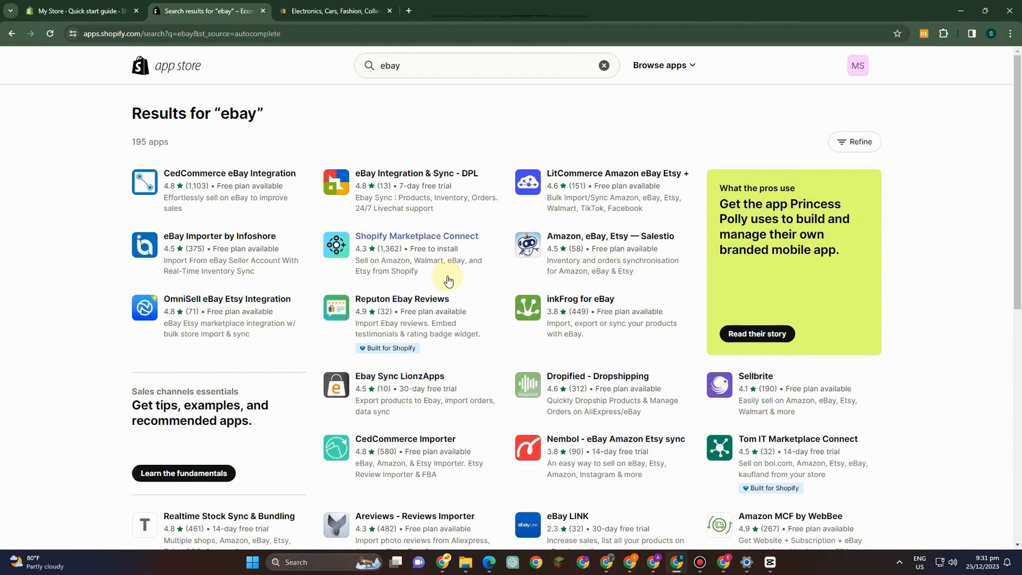
Open the Shopify App Store again from the store admin and search it for "zappier".
left_click(69, 11)
left_click(18, 338)
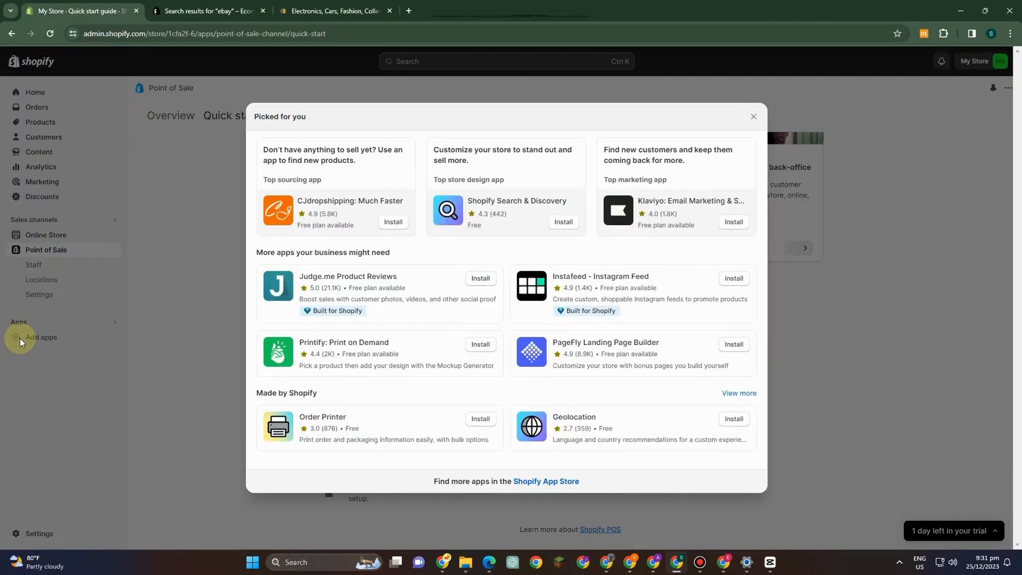
left_click(567, 480)
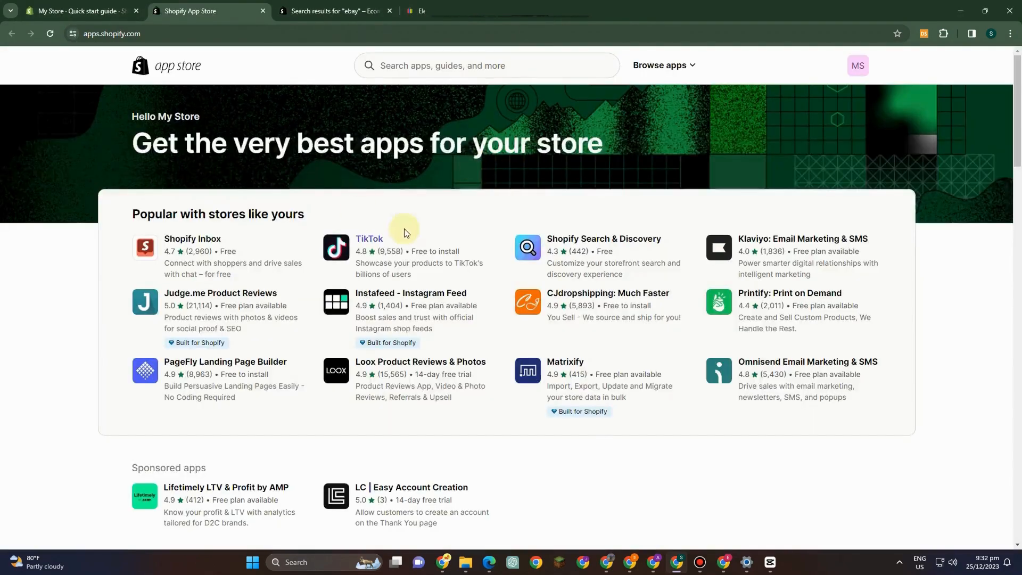
left_click(429, 63)
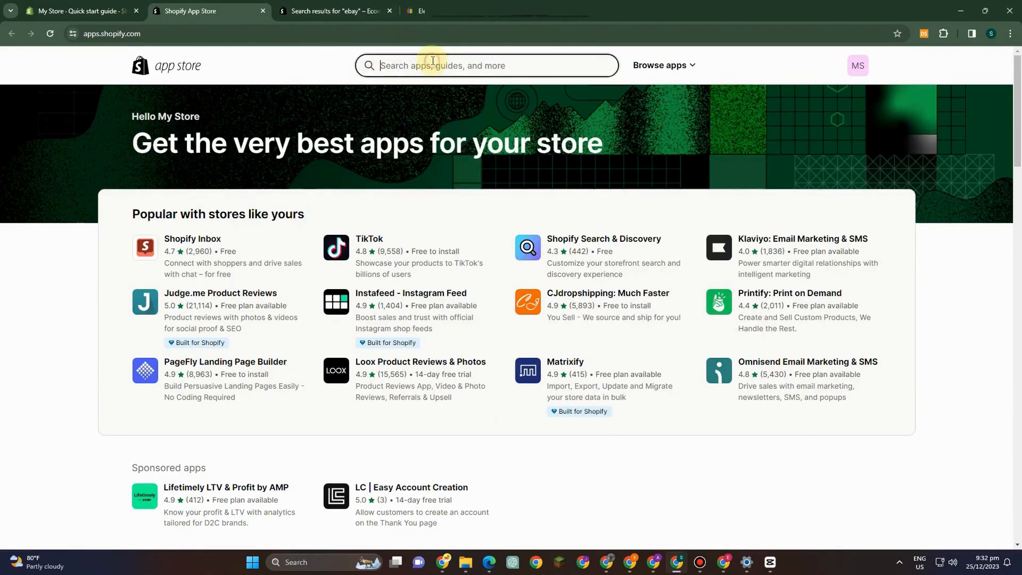
type("zappier")
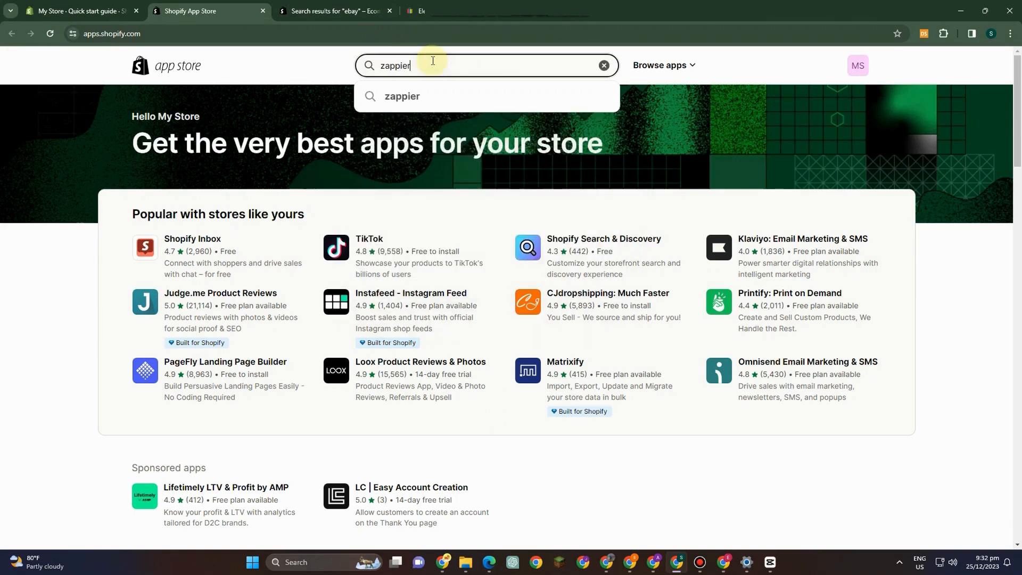
left_click(430, 94)
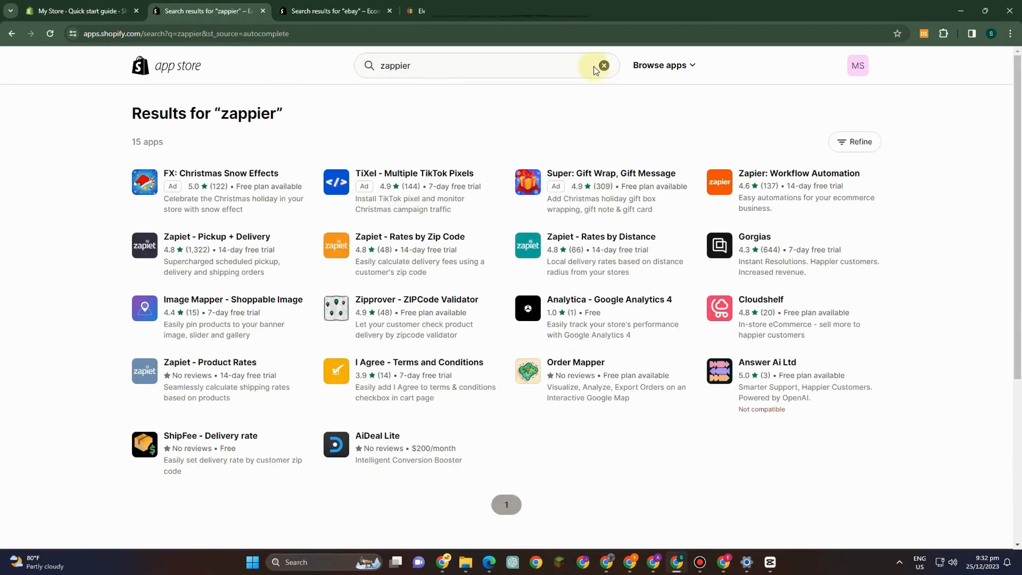
Correct the app search to "zapier" and open the Zapier: Workflow Automation listing.
left_click(395, 68)
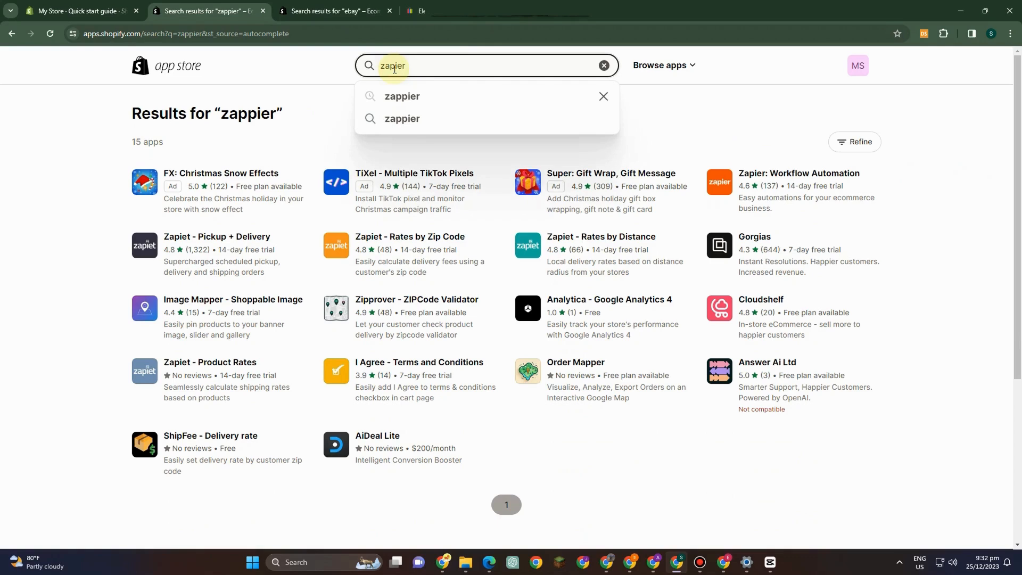
key("BackSpace")
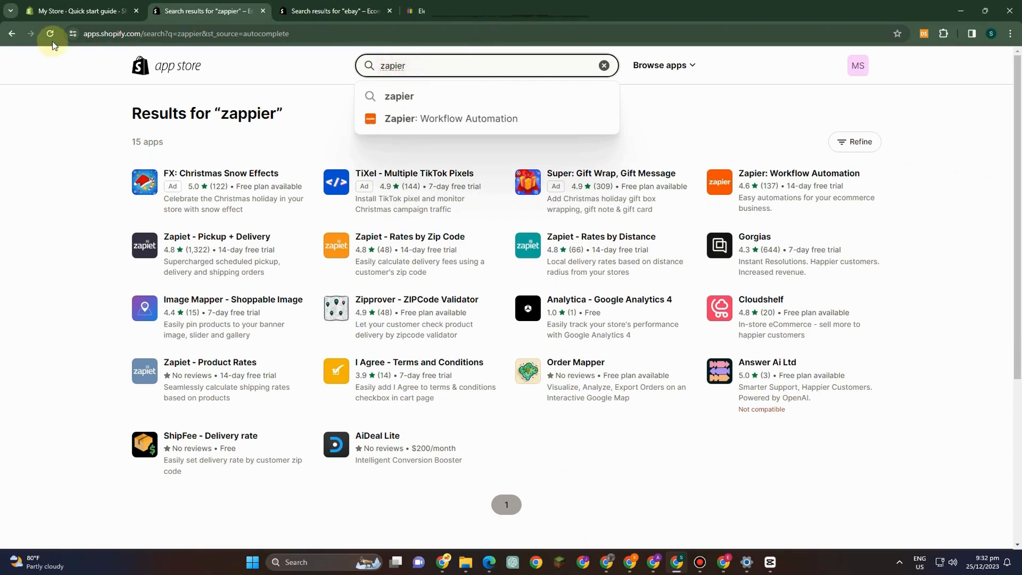
left_click(425, 96)
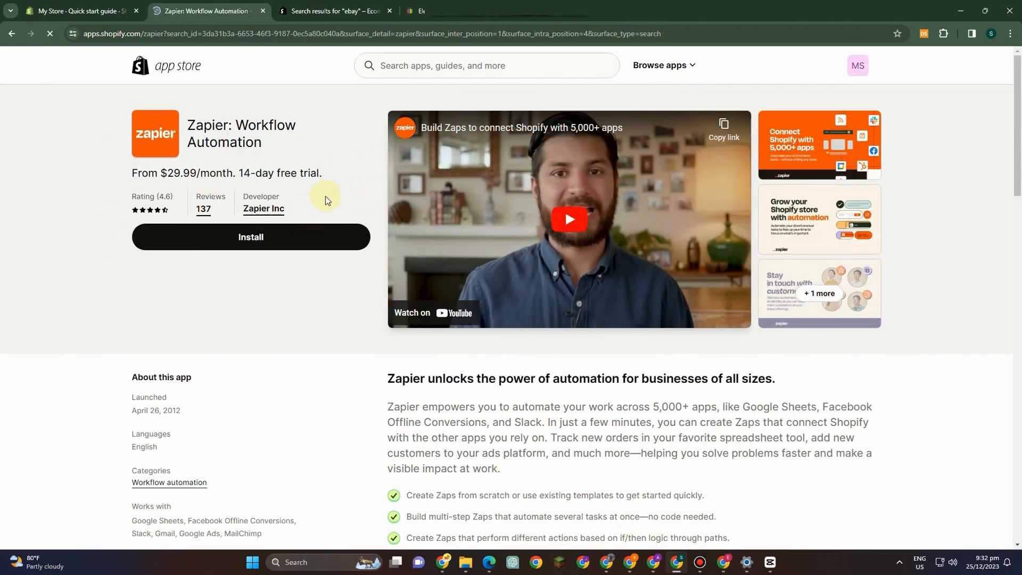
Install the Zapier app in the store and start free with Google on Zapier's Shopify integrations page.
left_click(273, 247)
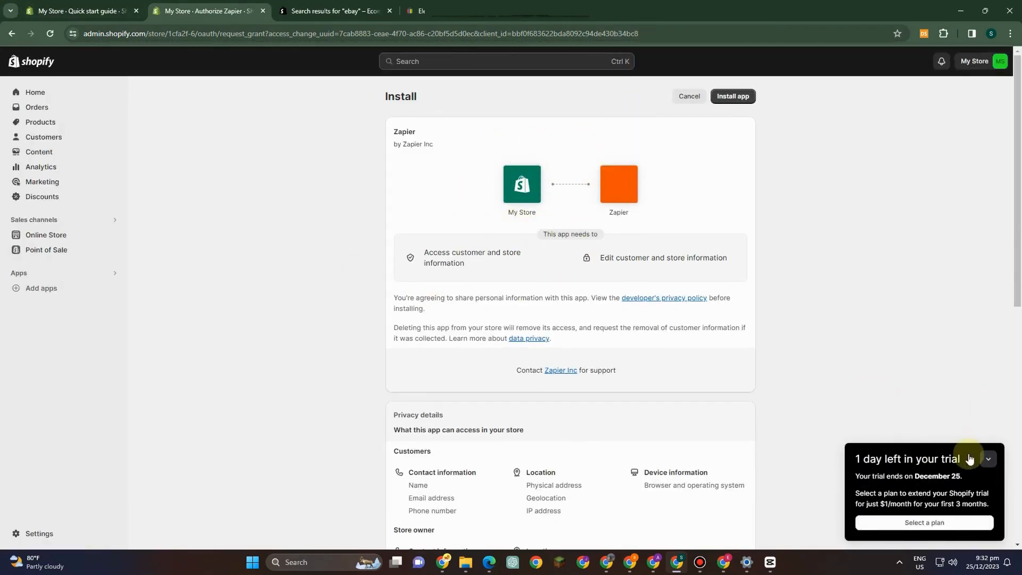
left_click(988, 458)
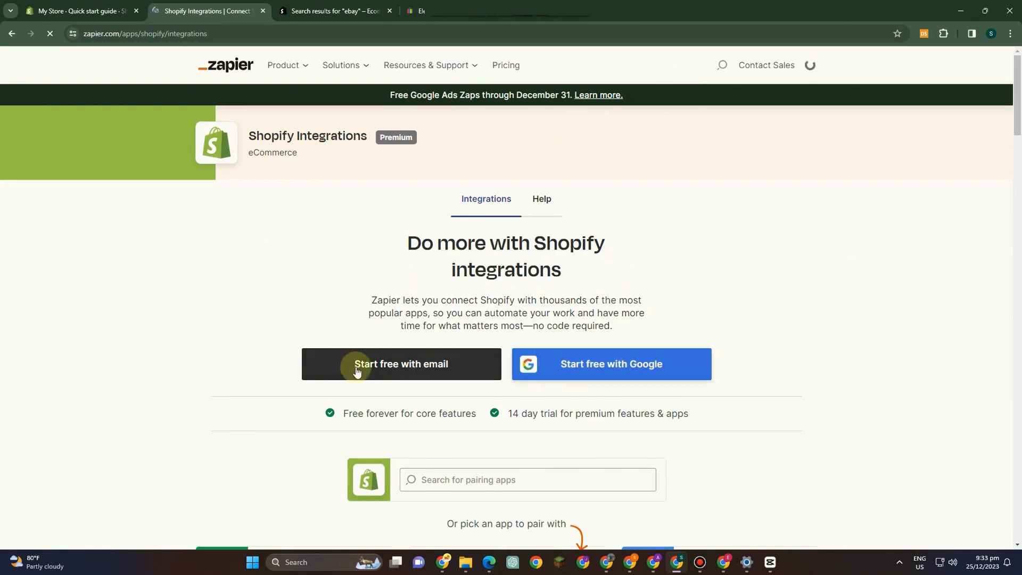
left_click(631, 374)
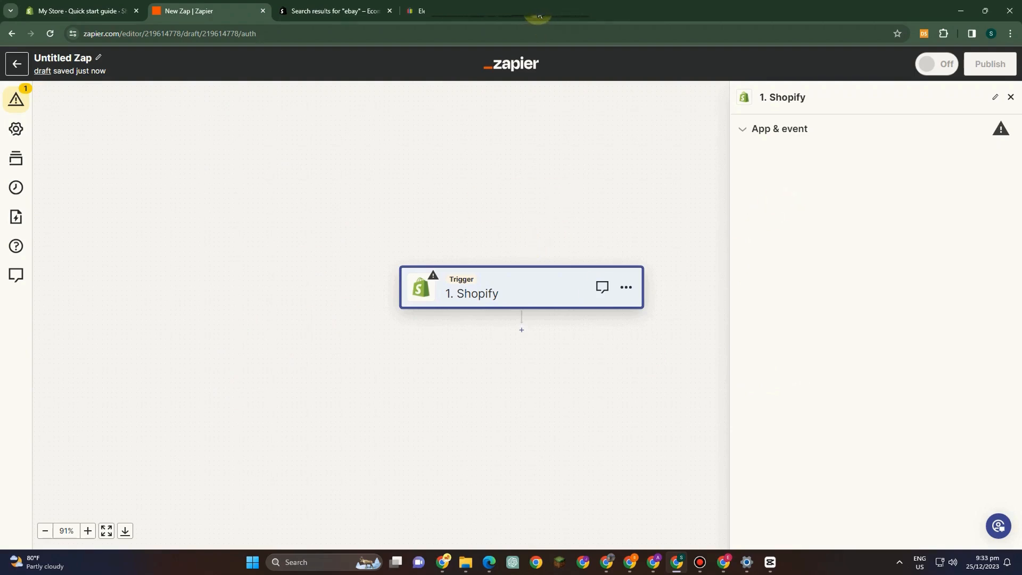
Search the web for "zapier sign up" in a new tab and open the Zapier.com sign-up result.
key("ctrl+t")
type("zap")
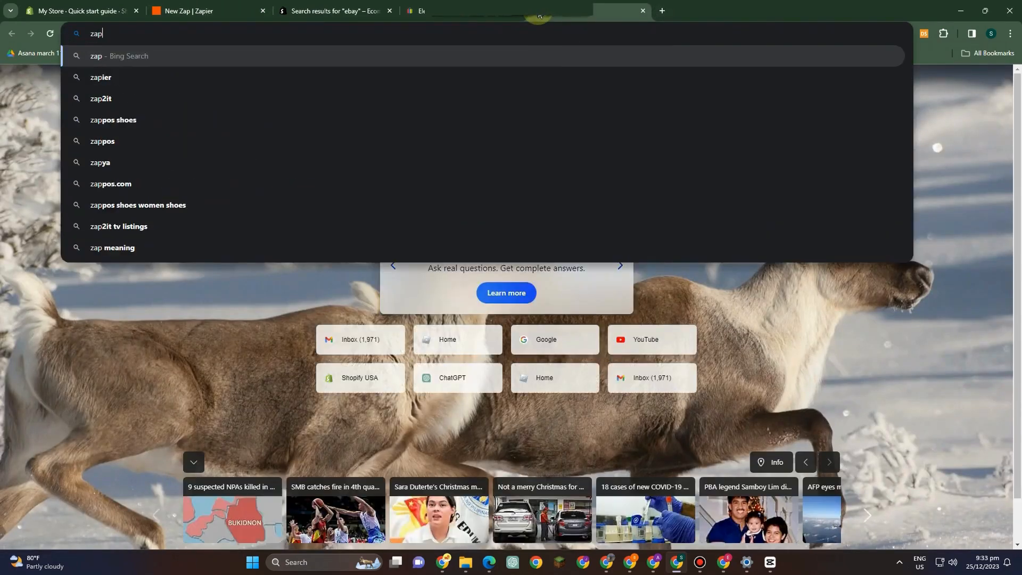
type("ier s")
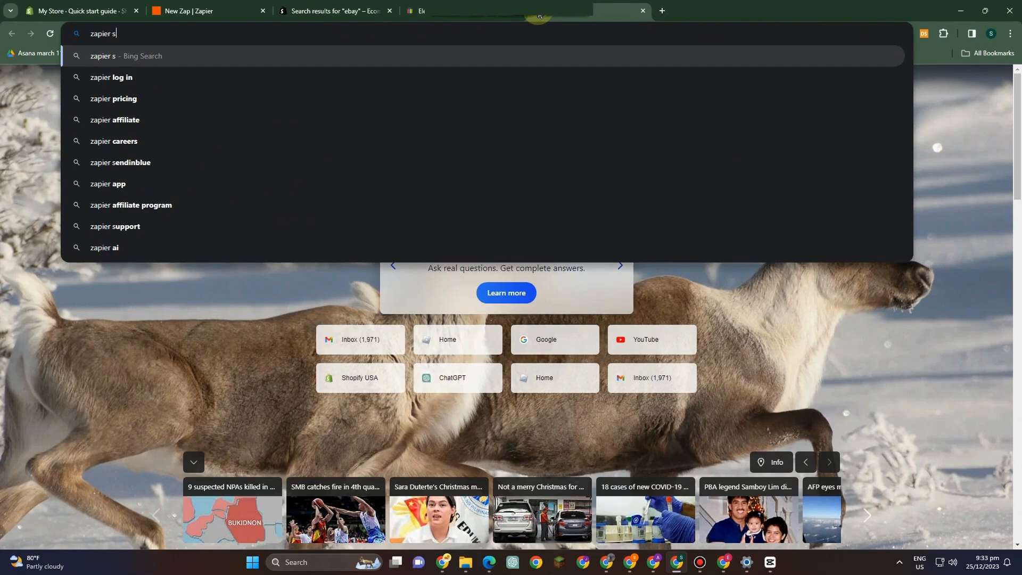
type("ign up")
key("Return")
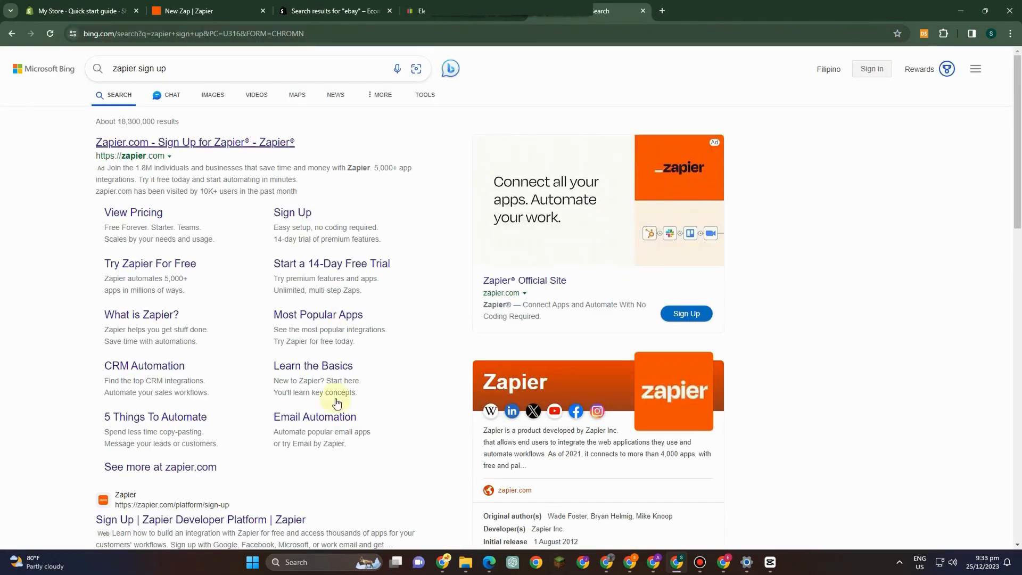
left_click(230, 144)
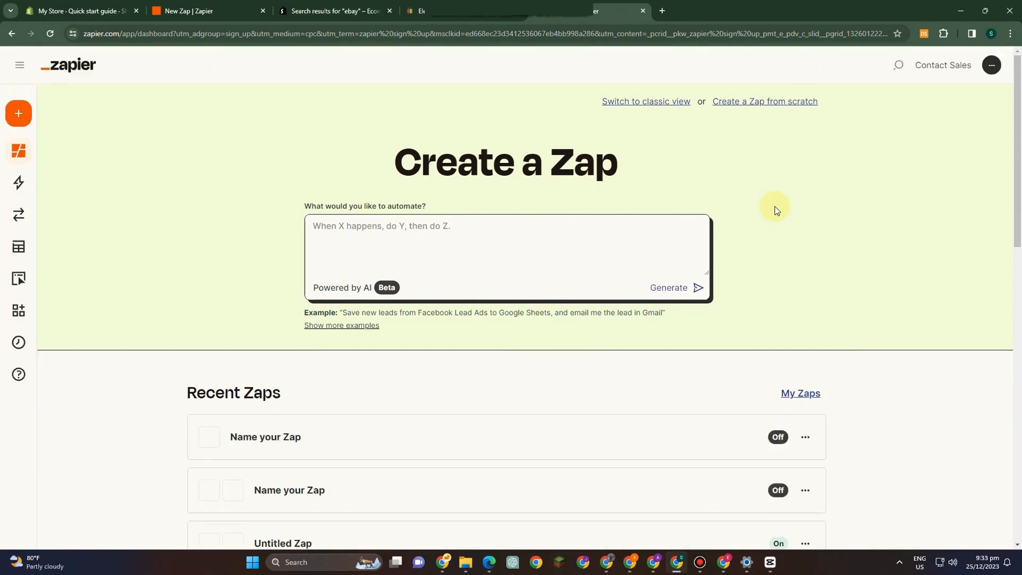
Go back to the "zapier sign up" results, look through them and reopen the Zapier.com sign-up result.
scroll(774, 217, "down", 4)
scroll(777, 217, "up", 4)
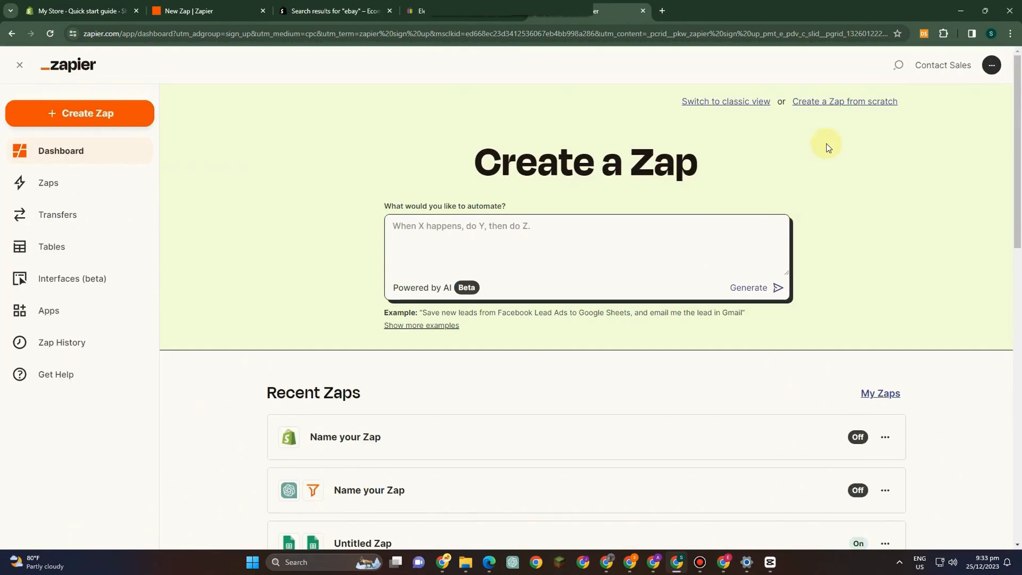
left_click(12, 33)
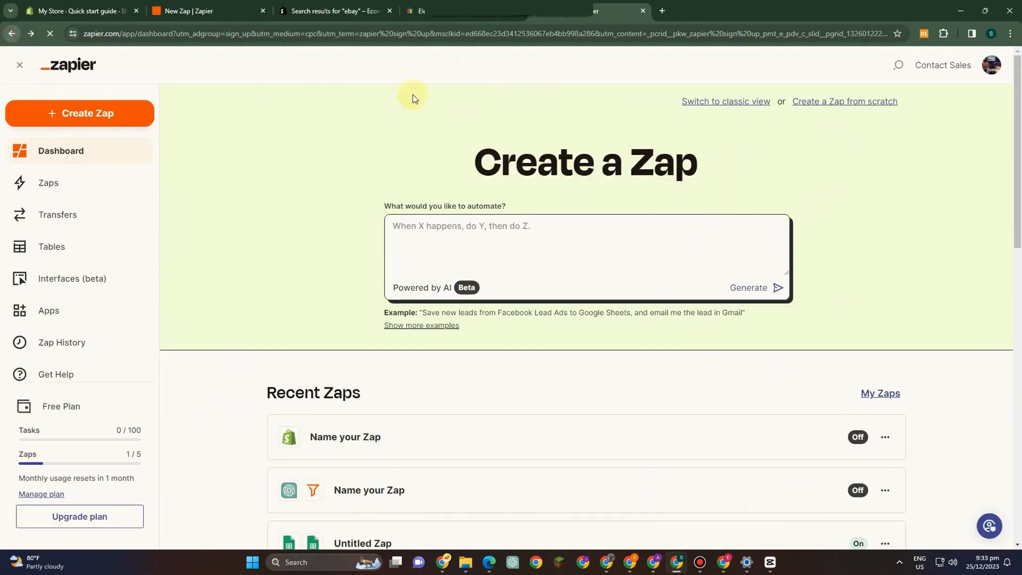
scroll(280, 527, "down", 6)
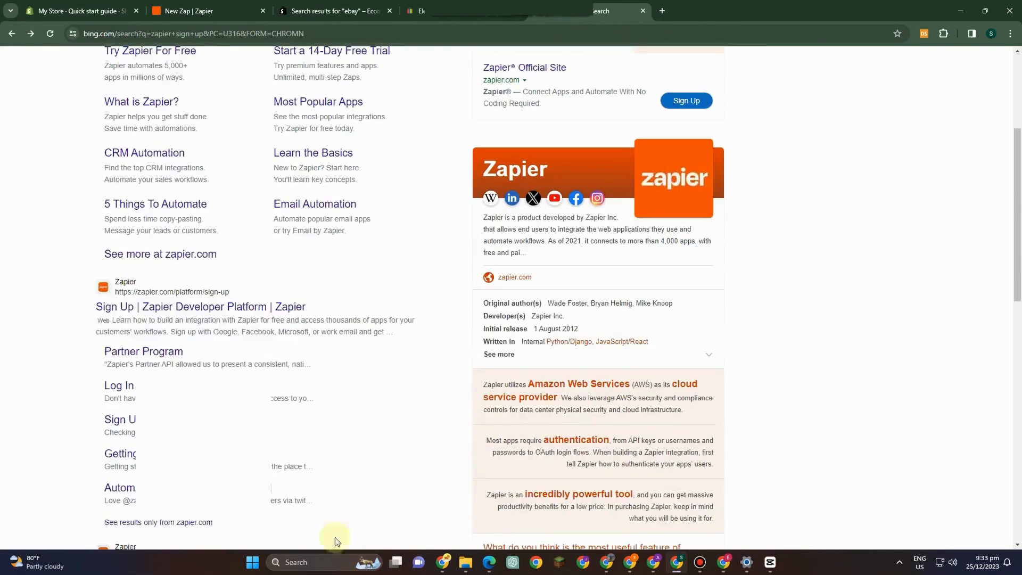
scroll(394, 426, "up", 7)
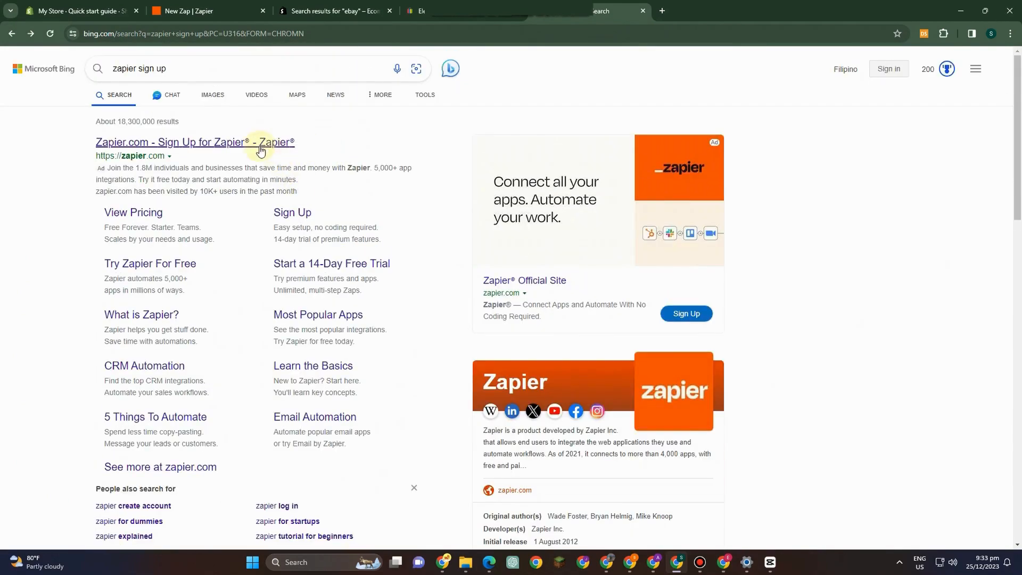
left_click(253, 149)
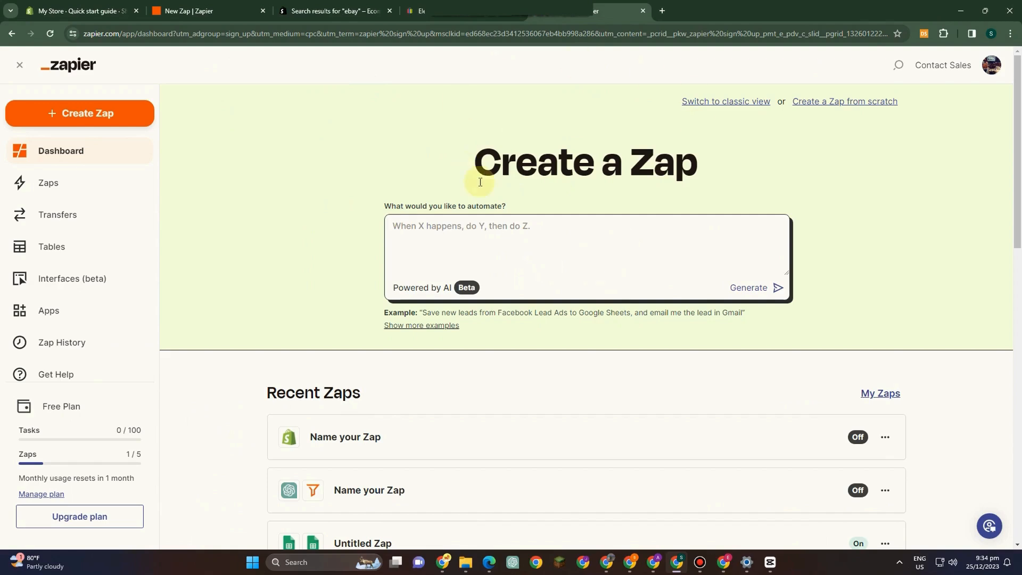
Generate a Zap with AI from the automation description "Ebay".
left_click(511, 237)
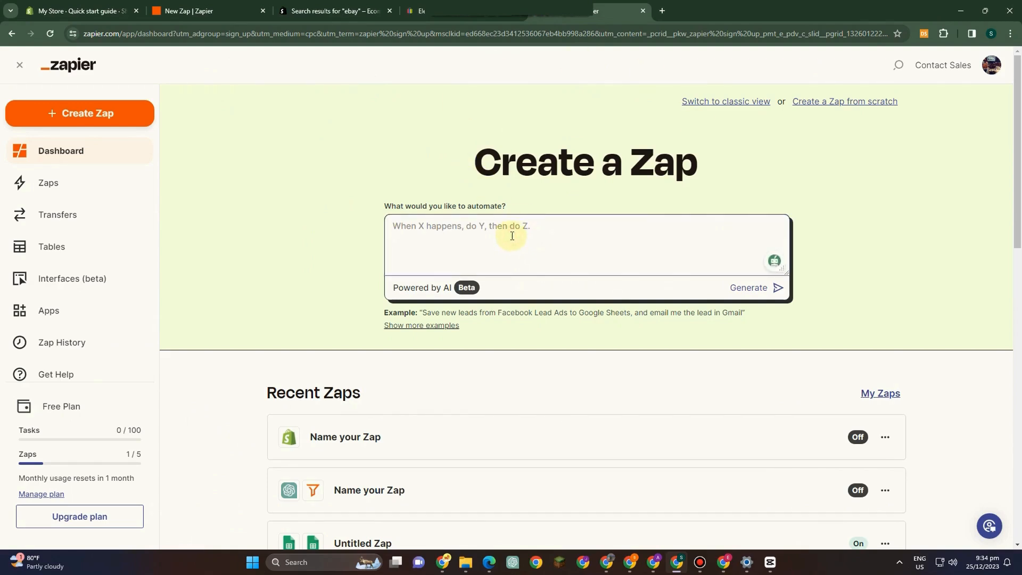
type("Ebay")
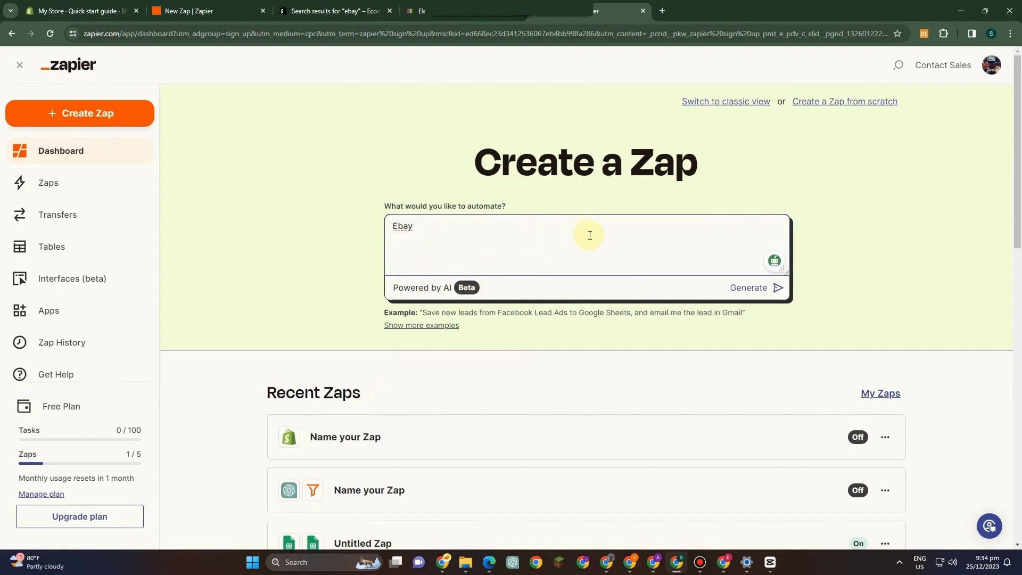
left_click(778, 287)
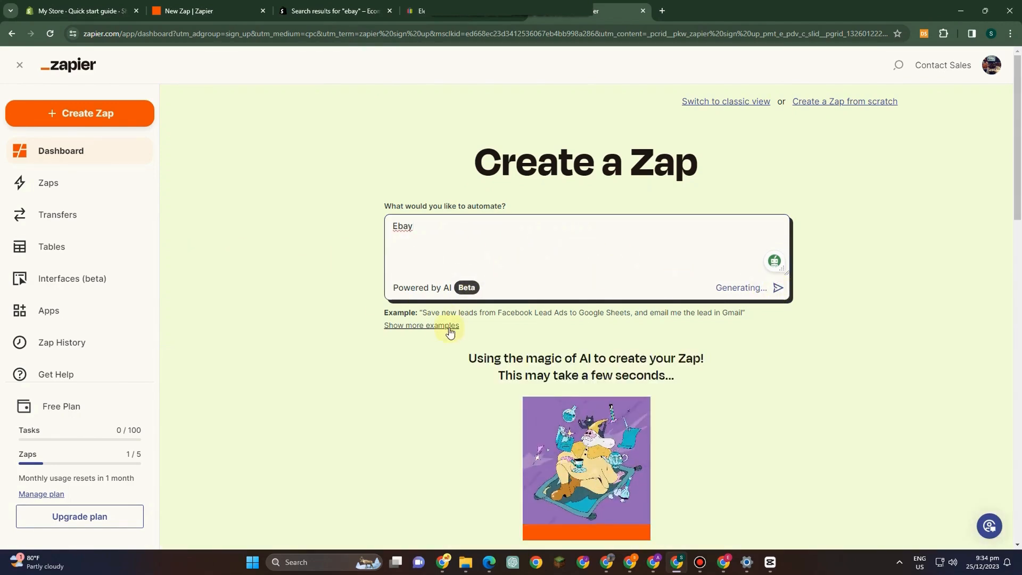
Try the suggested "Track Ebay orders in Google Sheets" Zap in the Zap editor.
scroll(714, 303, "down", 4)
scroll(449, 297, "up", 4)
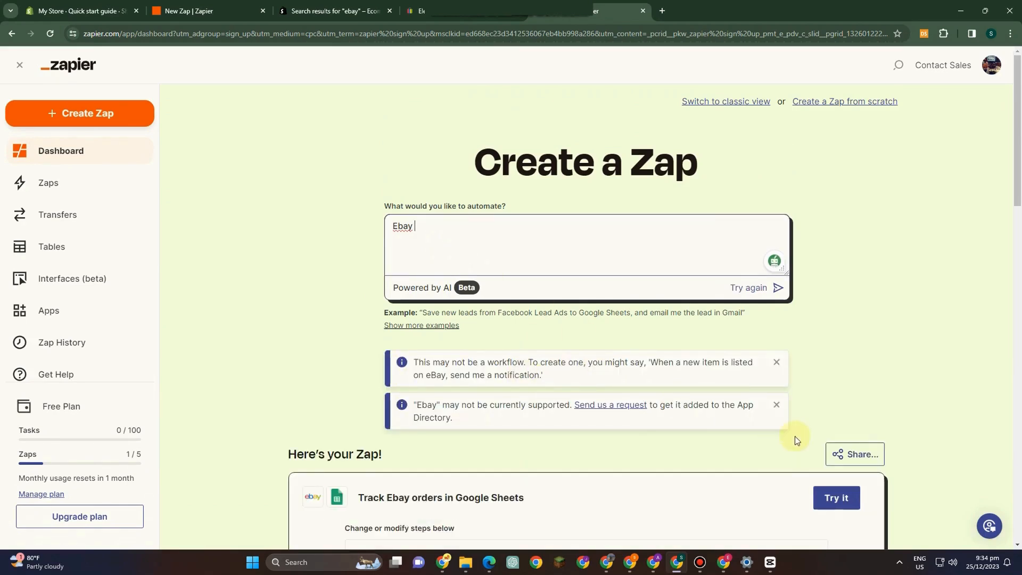
scroll(796, 437, "down", 3)
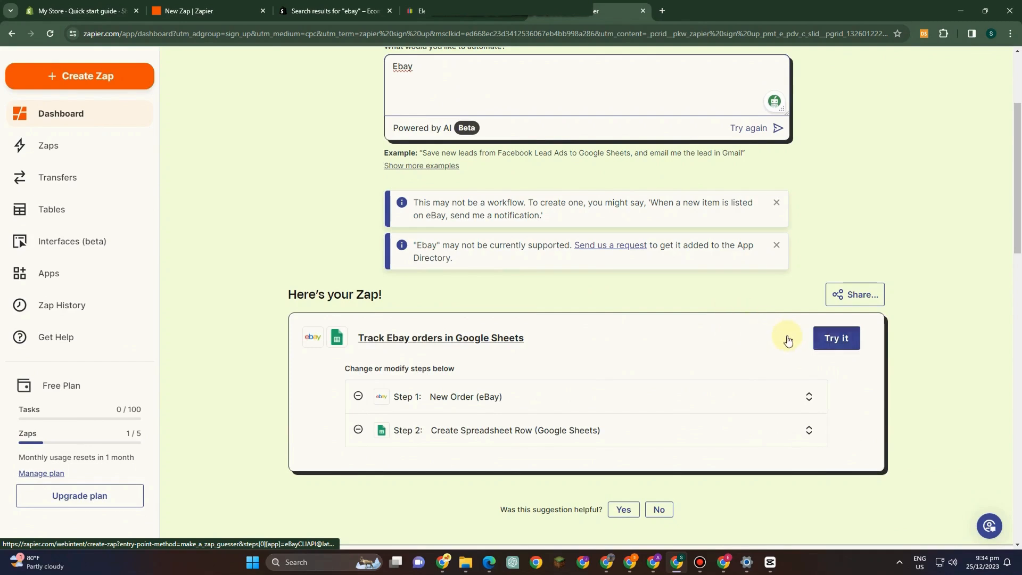
left_click(833, 341)
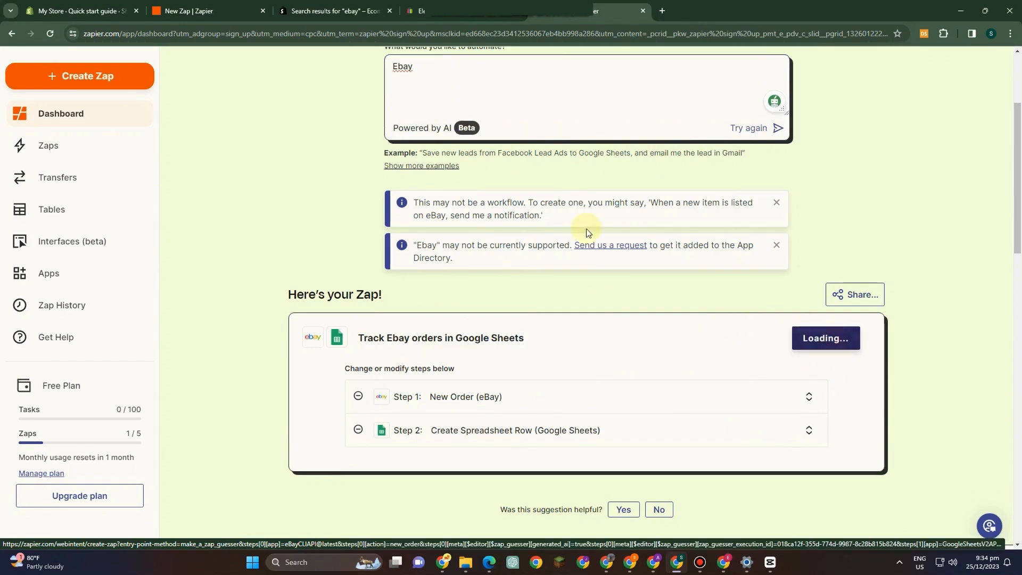
left_click_drag(426, 68, 358, 79)
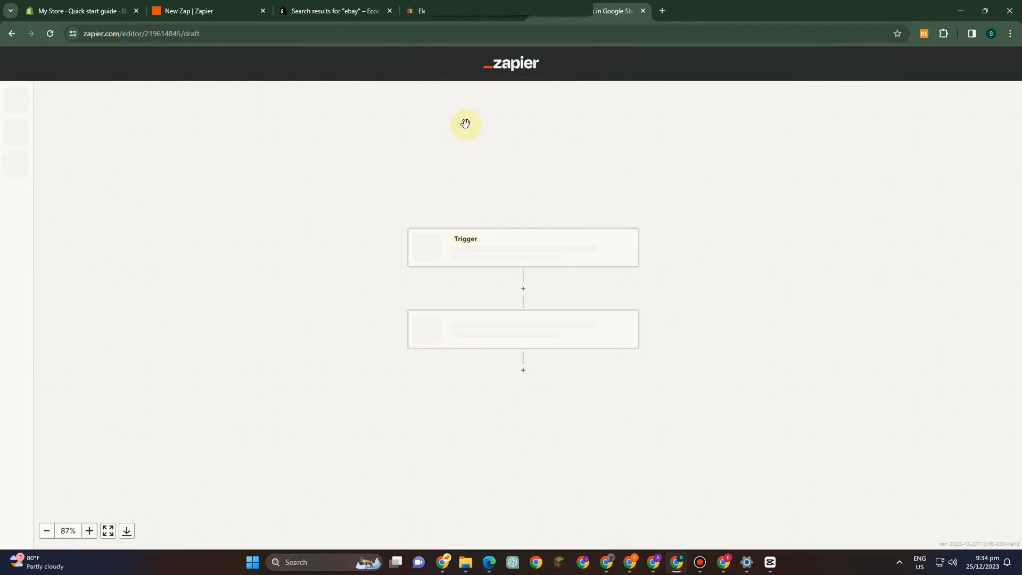
Look at the eBay home page and the untitled Shopify Zap, and return to the "Track Ebay orders in Google Sheets" draft.
left_click(484, 16)
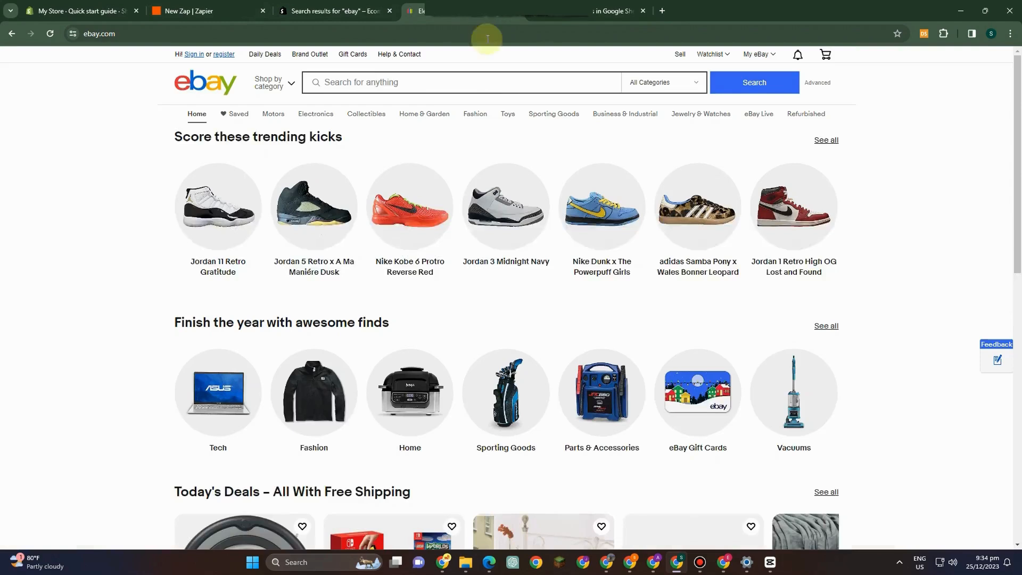
left_click(198, 11)
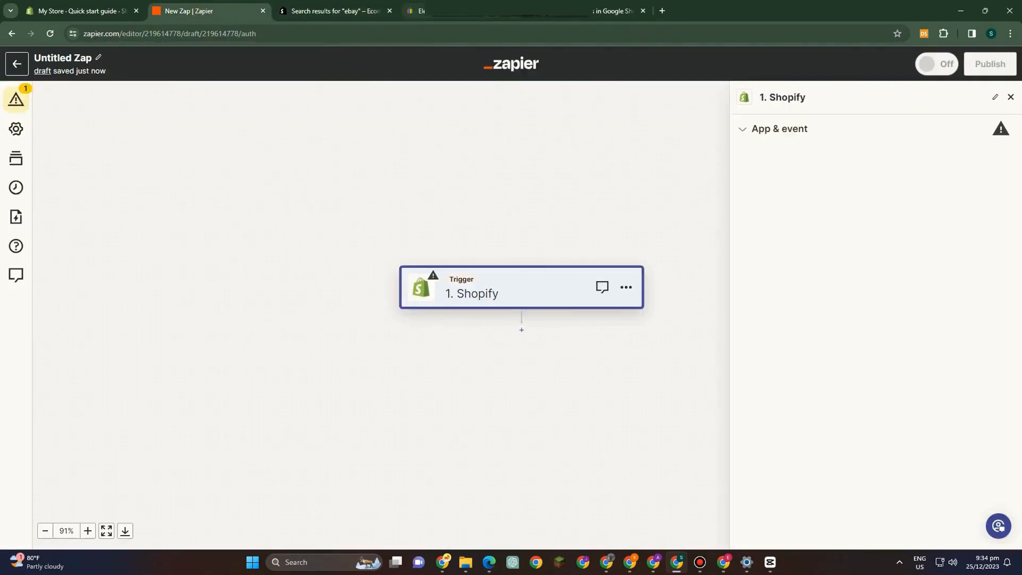
left_click(481, 18)
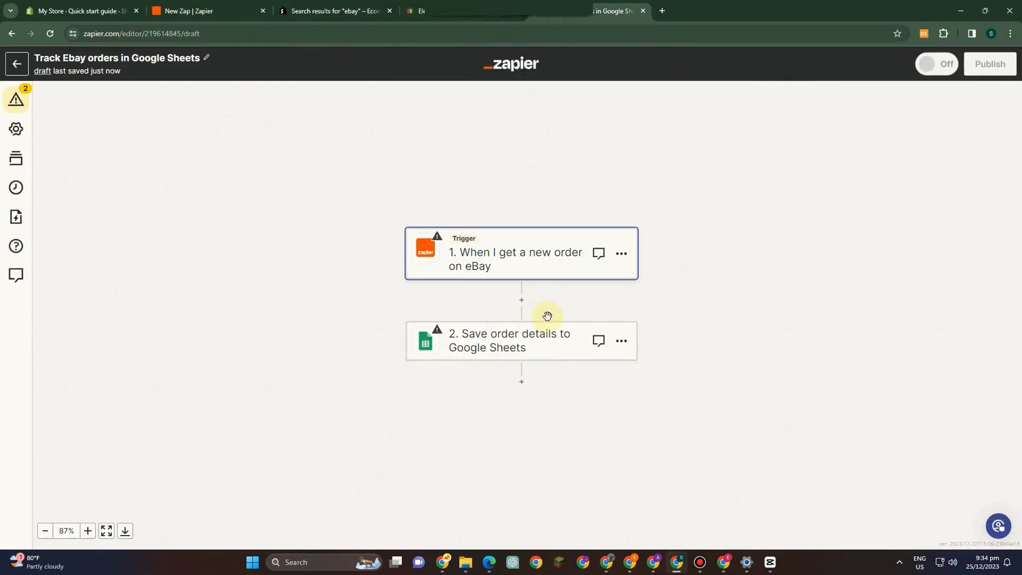
Leave the draft for the dashboard and generate a Zap with AI from the description "Ebay shopify".
left_click(16, 101)
left_click(17, 64)
left_click(559, 101)
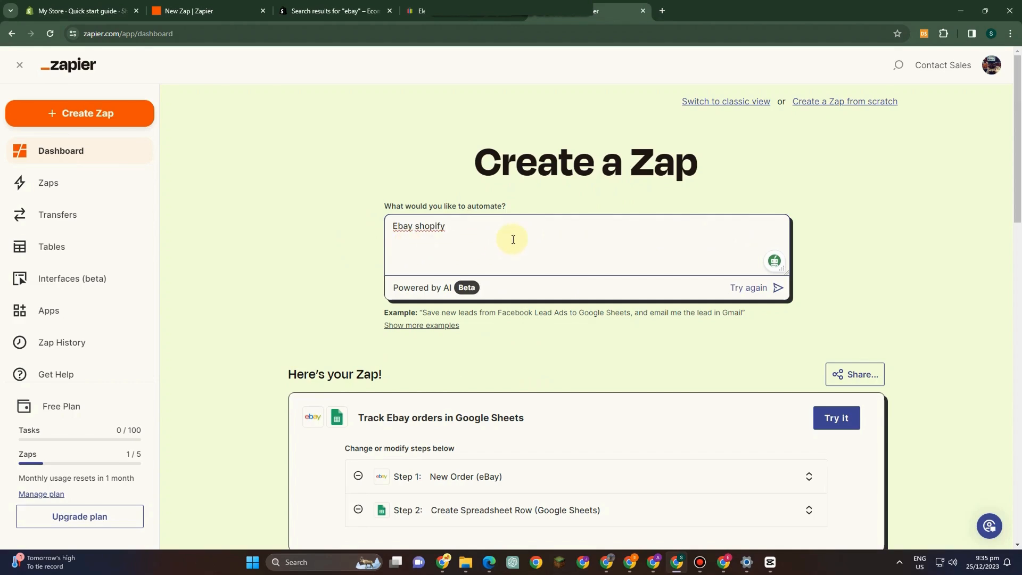
key("Return")
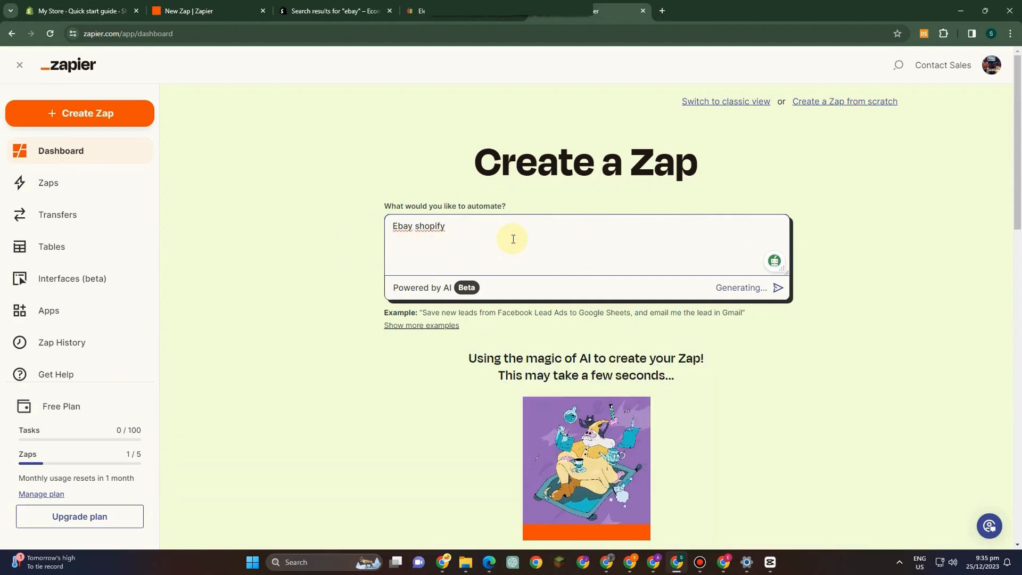
Try the suggested "Sync Shopify and eBay orders" Zap and open its Shopify new-order trigger.
scroll(745, 346, "down", 2)
scroll(767, 366, "down", 2)
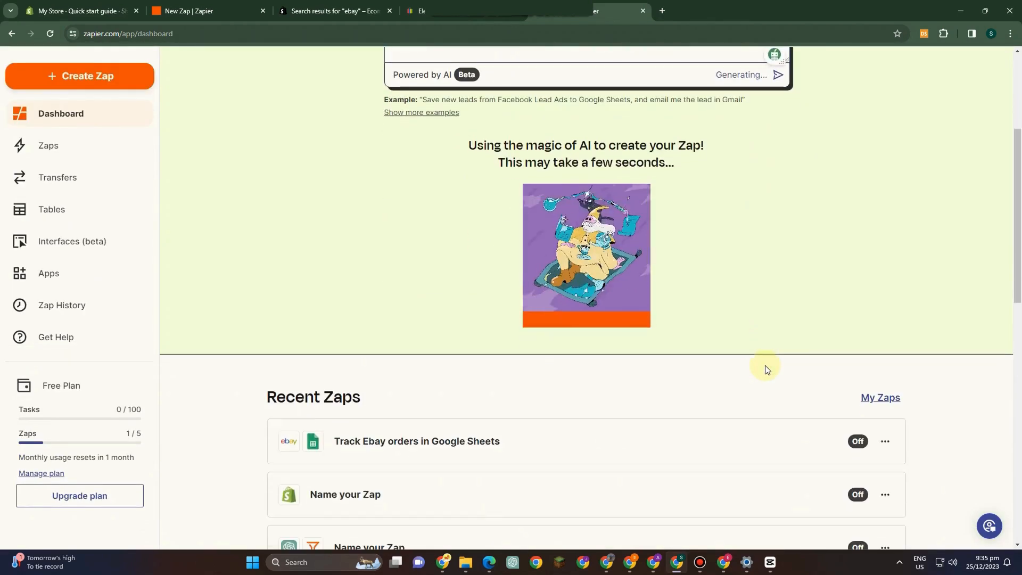
scroll(766, 366, "down", 3)
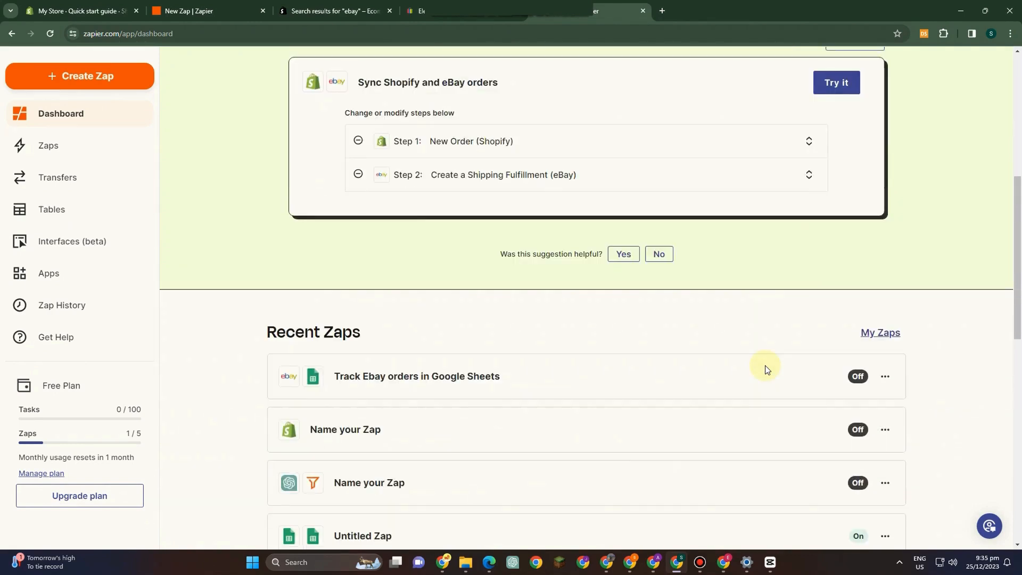
scroll(766, 369, "down", 3)
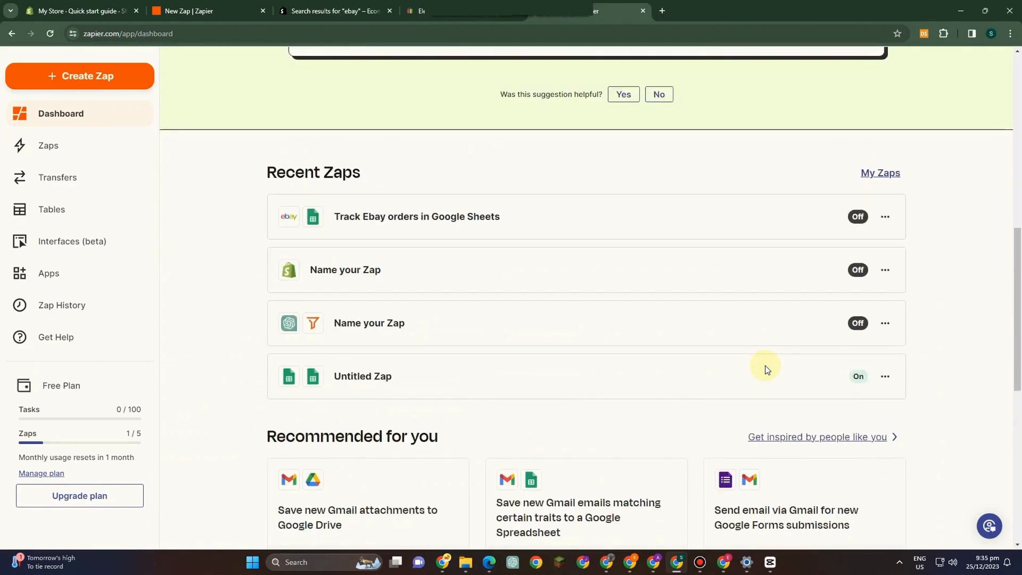
scroll(745, 368, "up", 8)
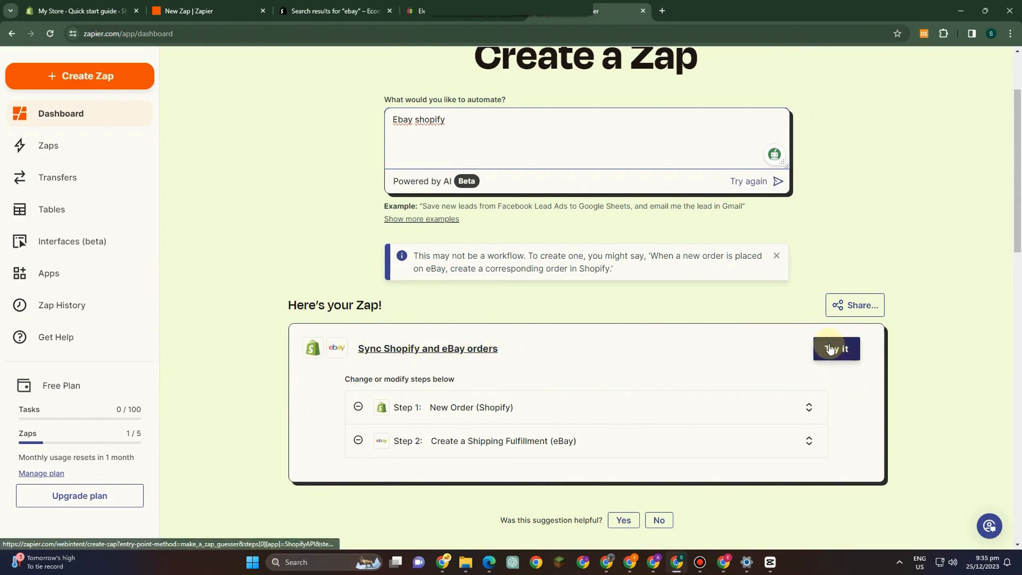
left_click(850, 351)
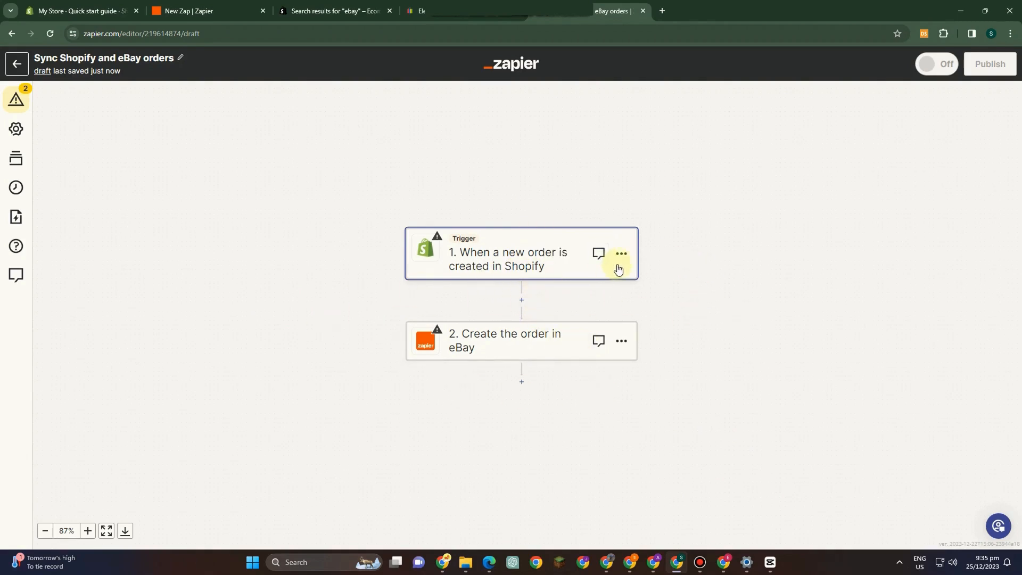
left_click(586, 266)
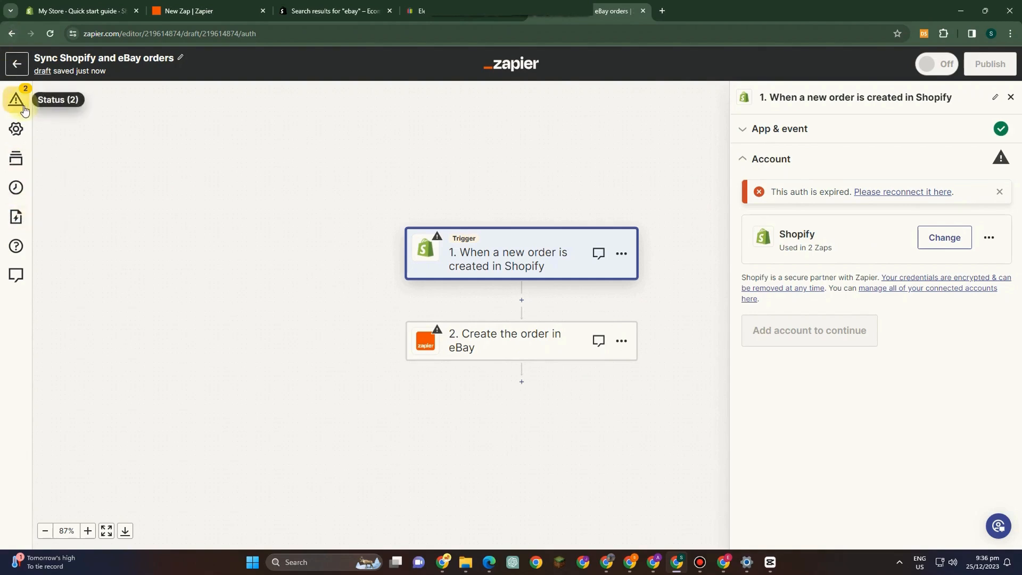
Leave the untitled Shopify Zap, create a new Zap and generate it with AI from the description "Ebay shopify".
left_click(178, 14)
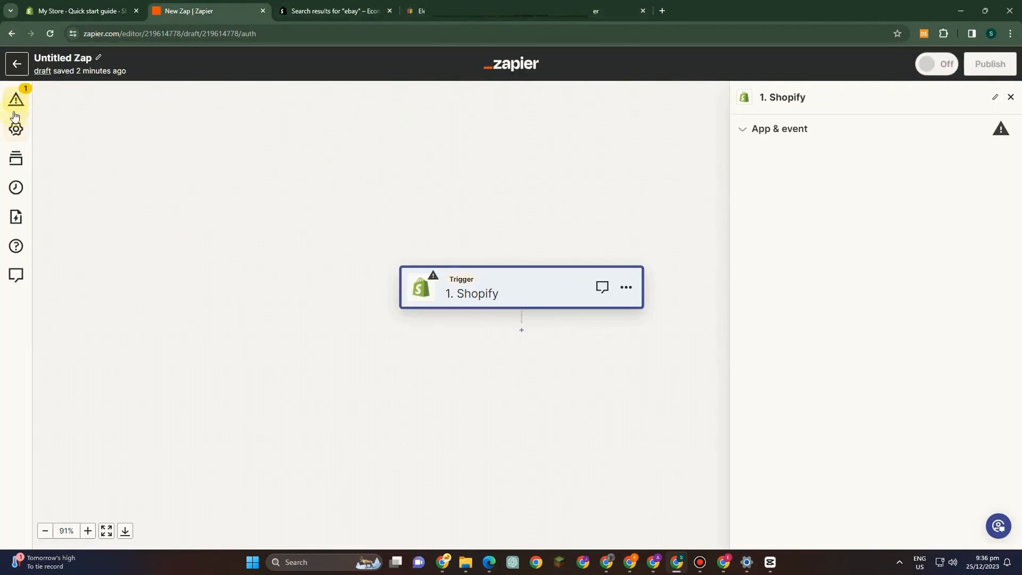
left_click(17, 66)
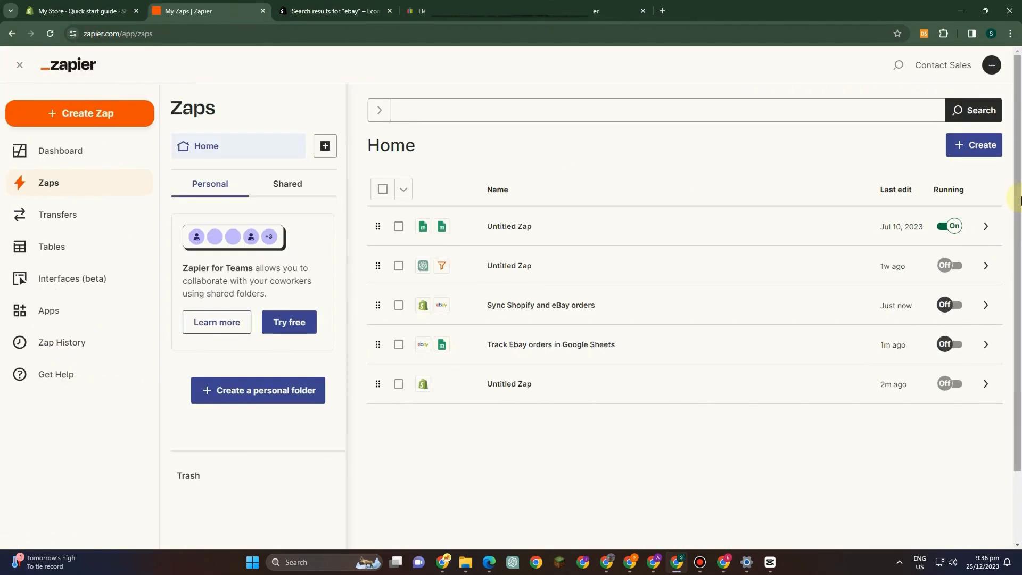
left_click(82, 109)
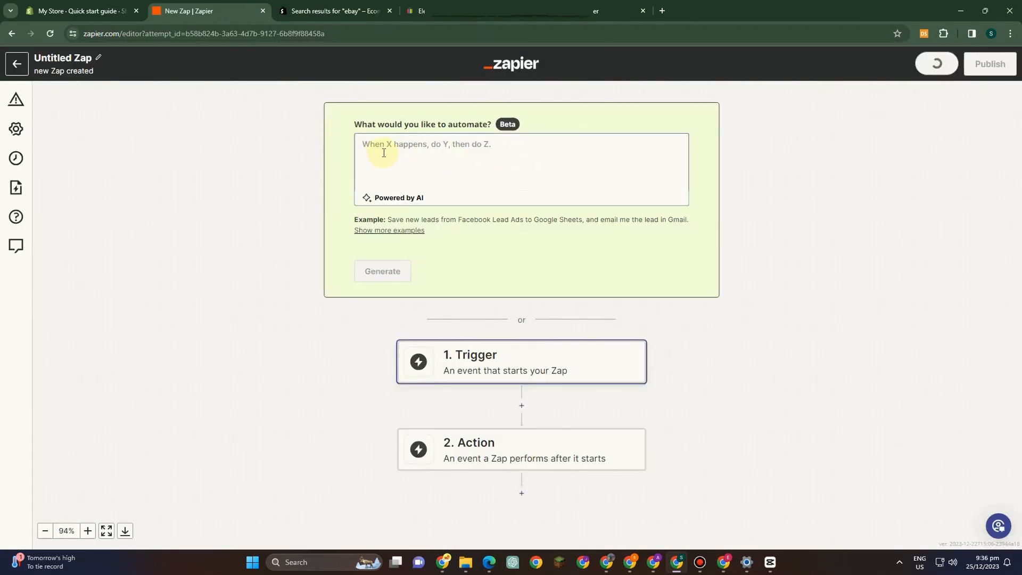
left_click(525, 158)
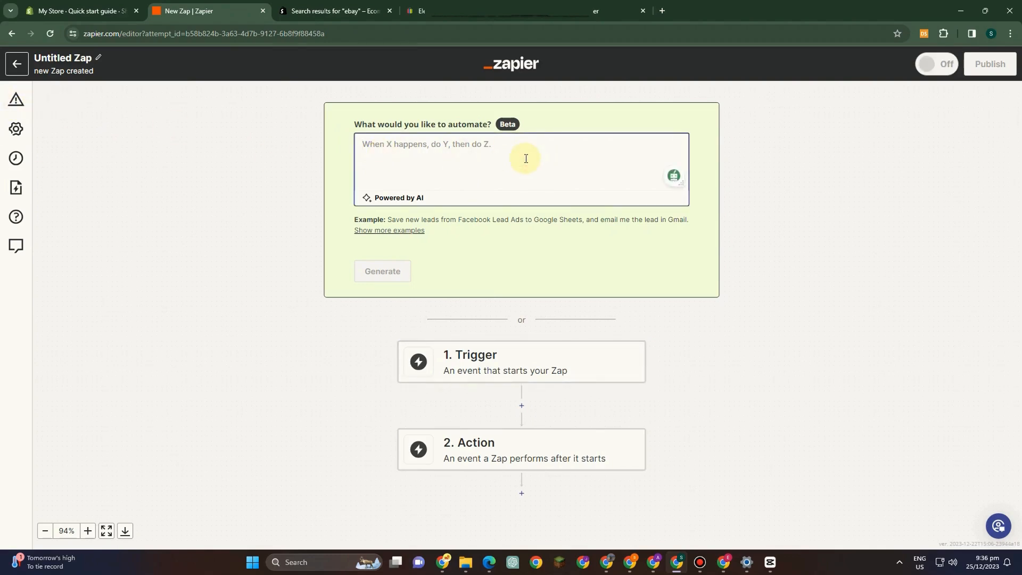
type("Ebay shopify")
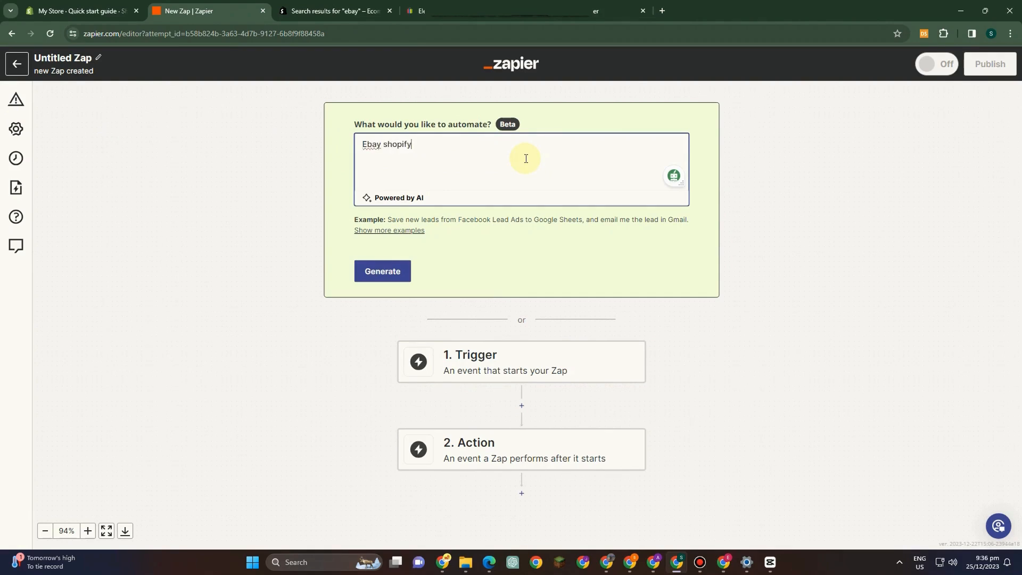
left_click(376, 271)
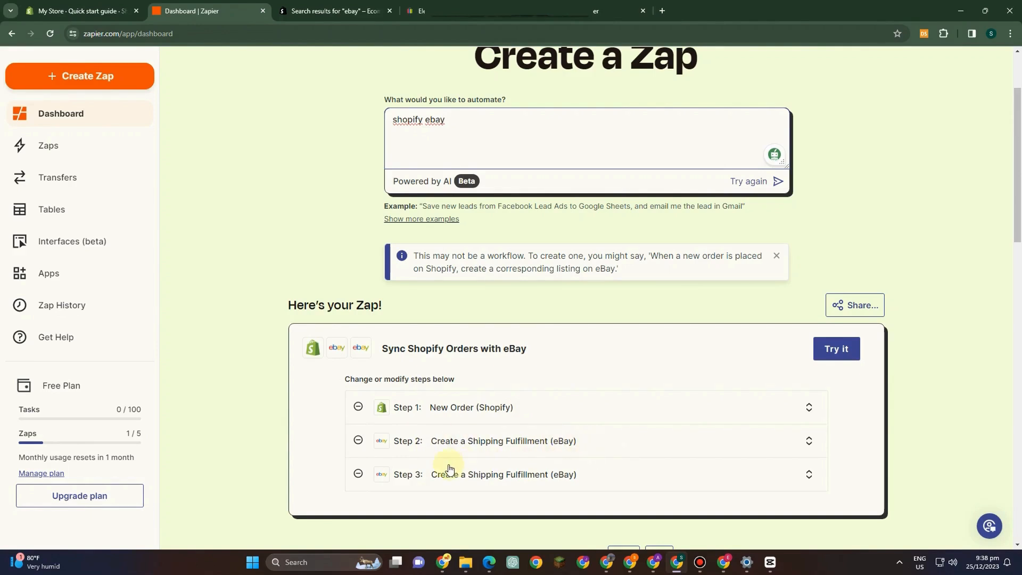
Look through the alternative events for each of the three steps of the suggested "Sync Shopify Orders with eBay" Zap.
scroll(734, 484, "down", 1)
left_click(808, 357)
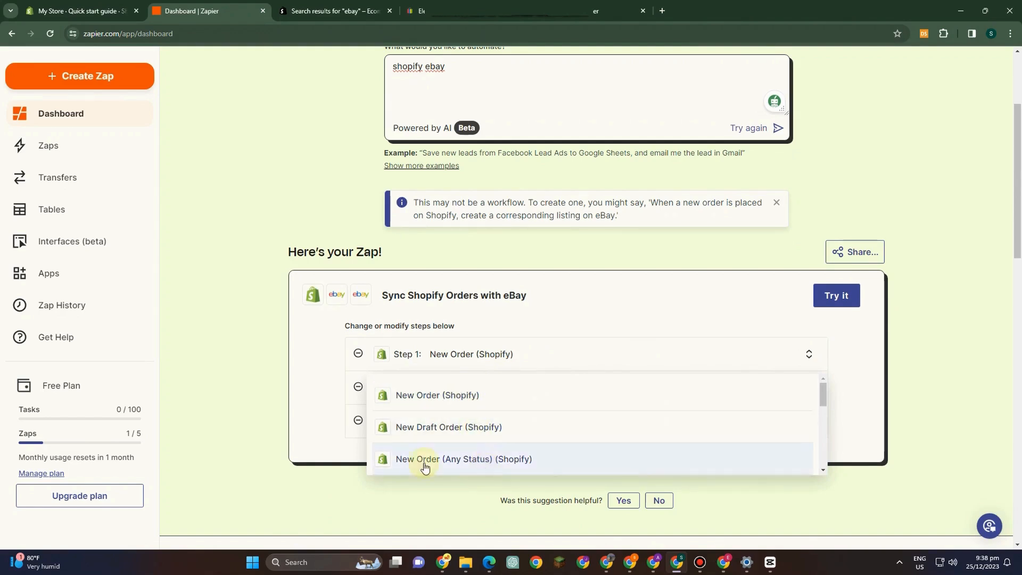
left_click(87, 430)
left_click(676, 391)
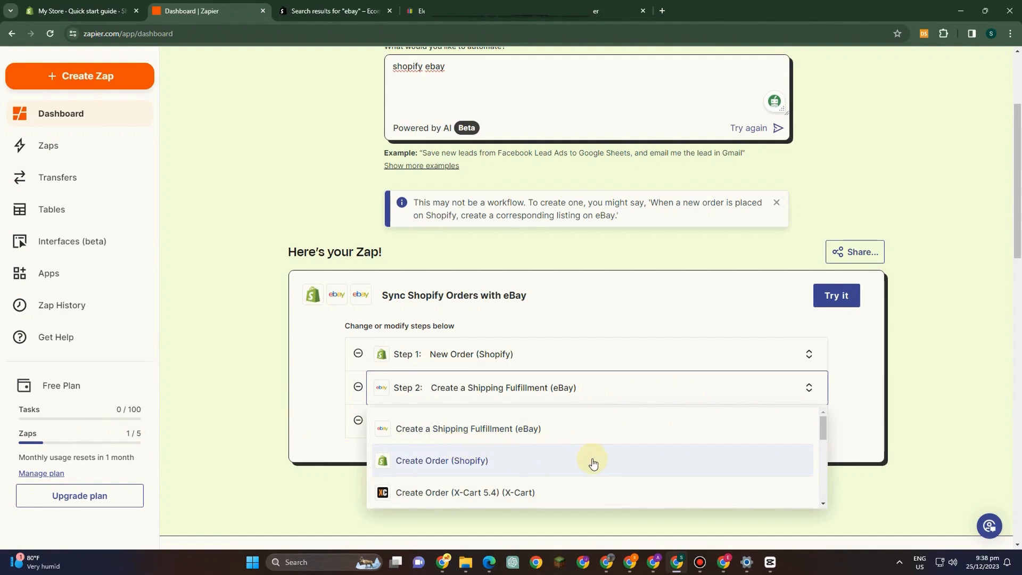
left_click(300, 489)
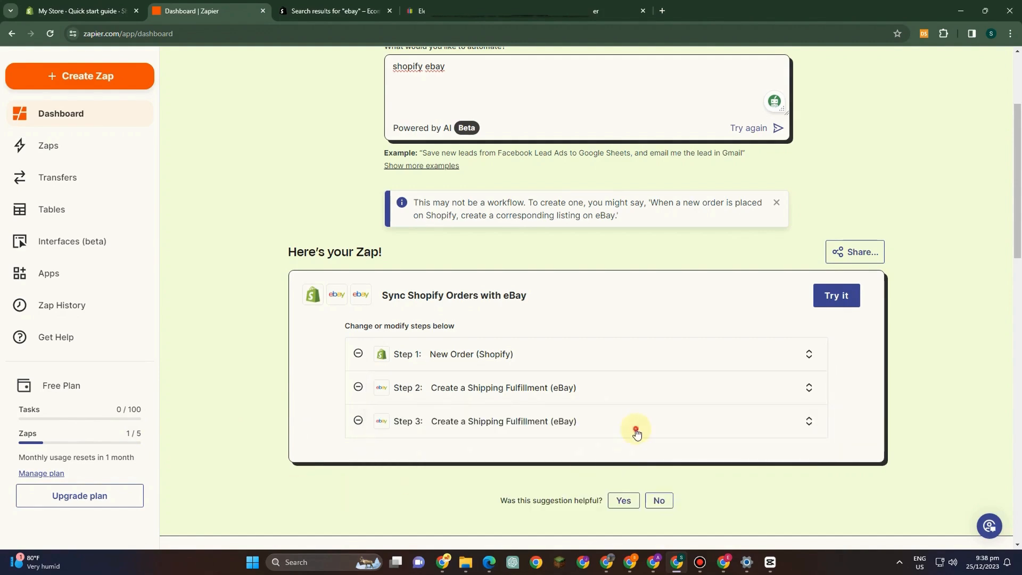
left_click(637, 431)
scroll(532, 513, "down", 3)
scroll(486, 504, "down", 5)
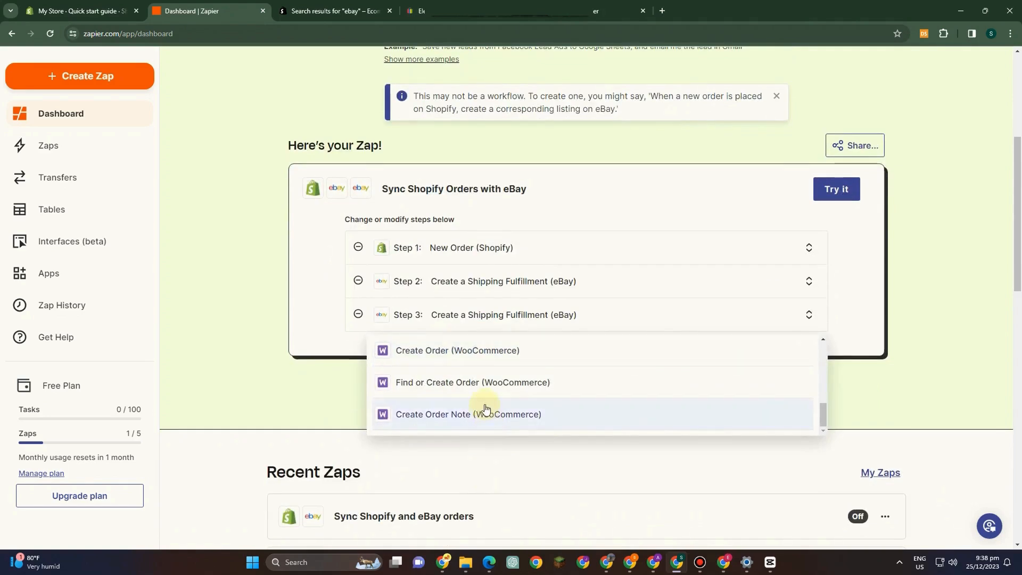
left_click(301, 412)
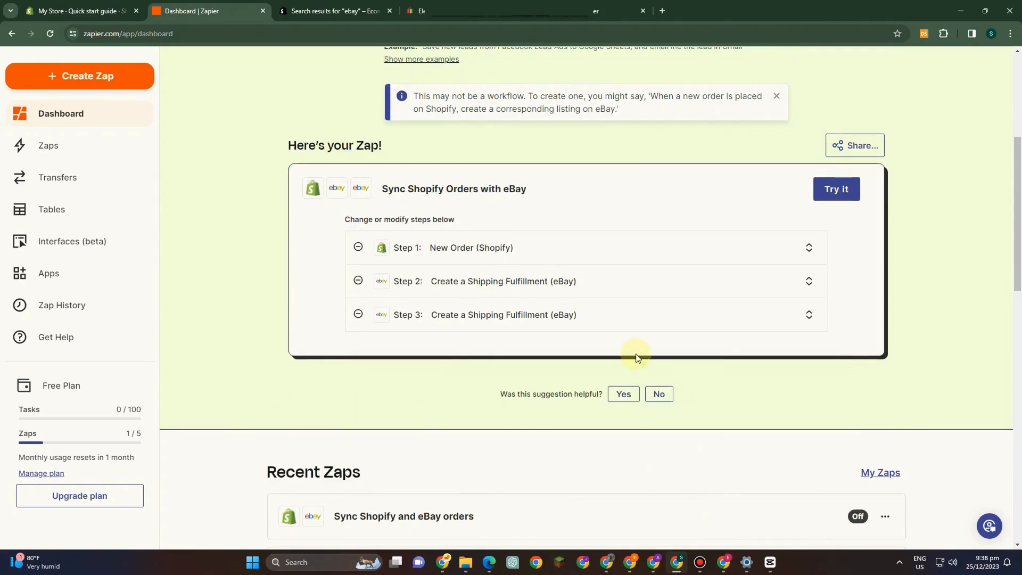
Review the recent Zaps on the dashboard and try the suggested "Sync Shopify Orders with eBay" Zap in the editor.
scroll(593, 367, "down", 2)
scroll(586, 367, "down", 2)
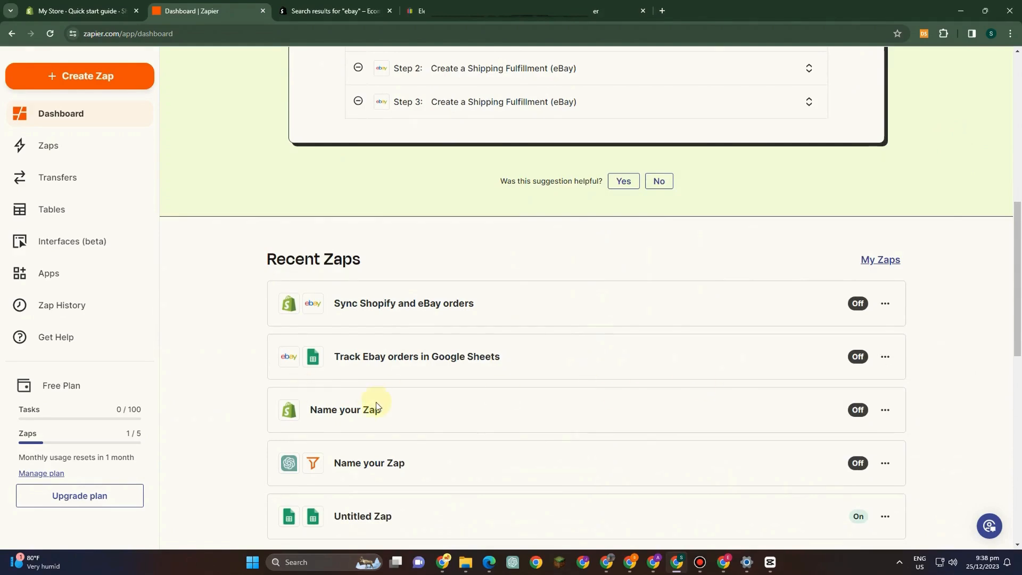
scroll(422, 461, "down", 1)
scroll(859, 420, "up", 2)
scroll(859, 420, "up", 5)
scroll(900, 456, "down", 10)
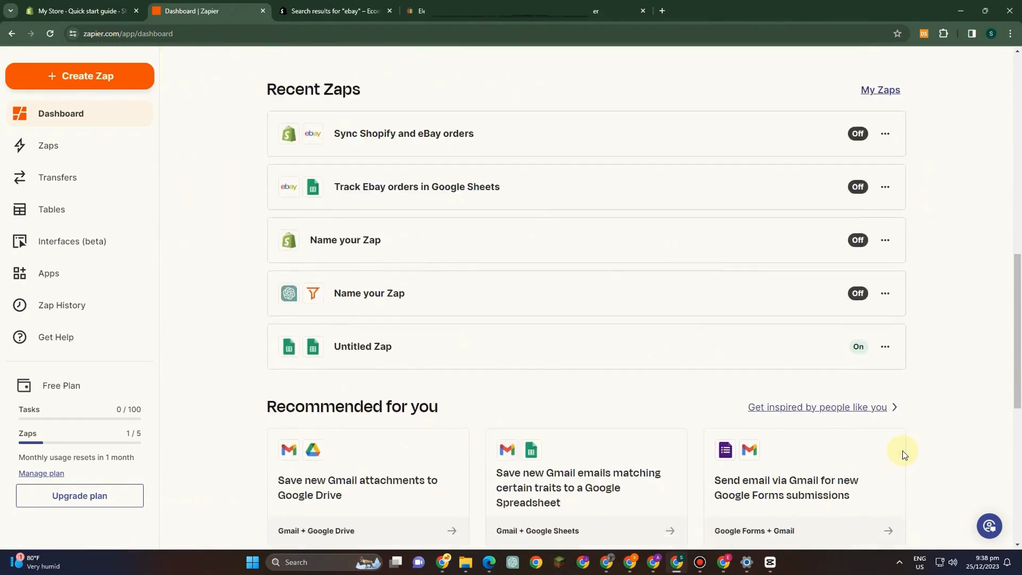
scroll(903, 415, "up", 6)
scroll(860, 266, "down", 2)
scroll(862, 282, "down", 2)
scroll(868, 274, "up", 6)
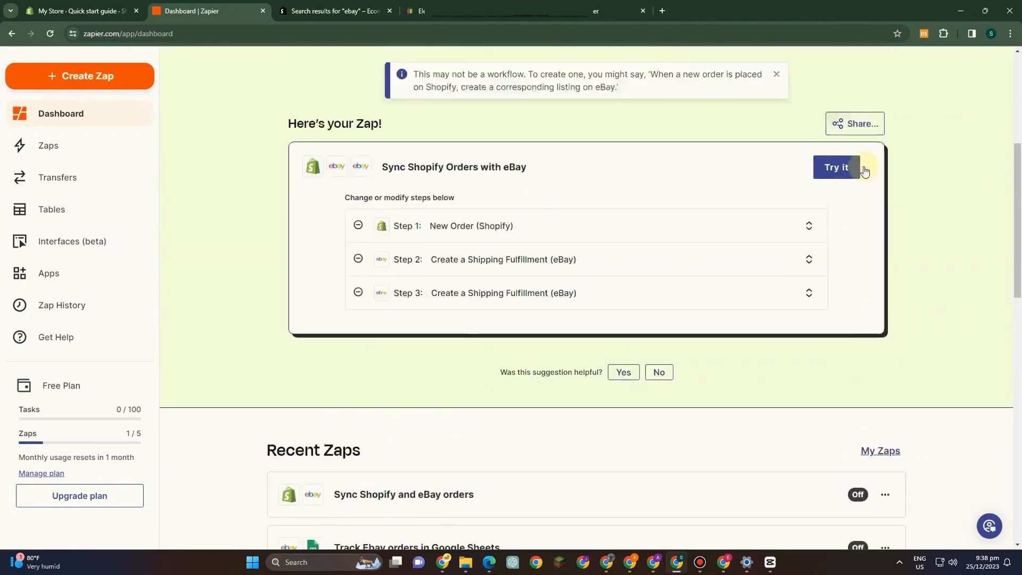
left_click(836, 187)
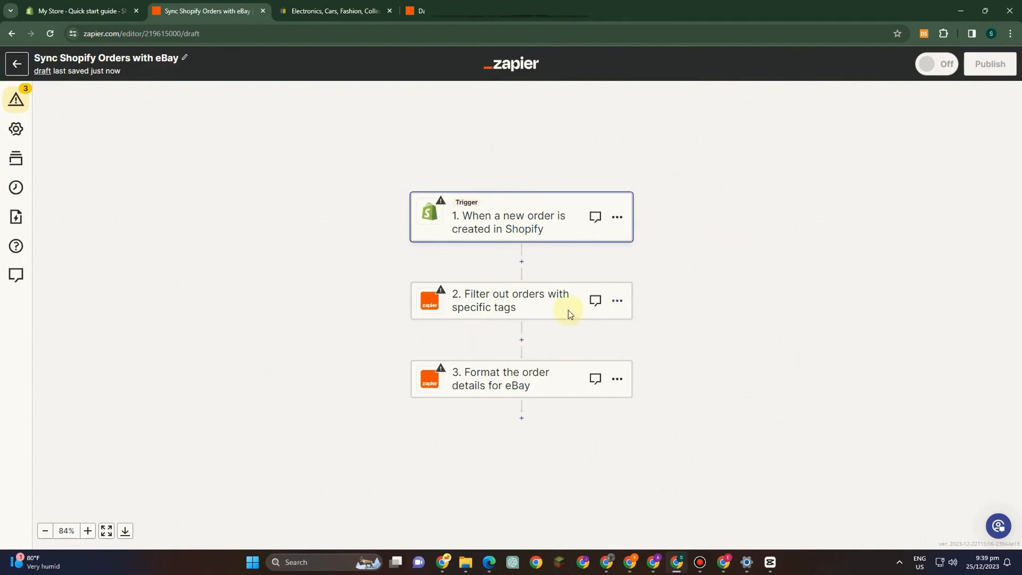
Check the available actions for the order-filter step and the step that formats order details for eBay.
left_click(616, 303)
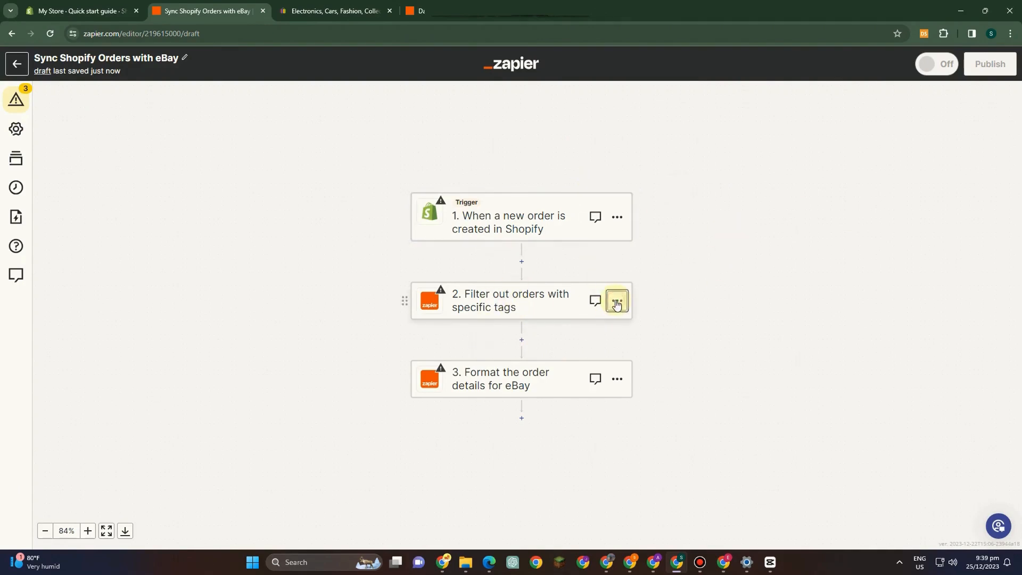
left_click(617, 305)
left_click(619, 304)
left_click(620, 304)
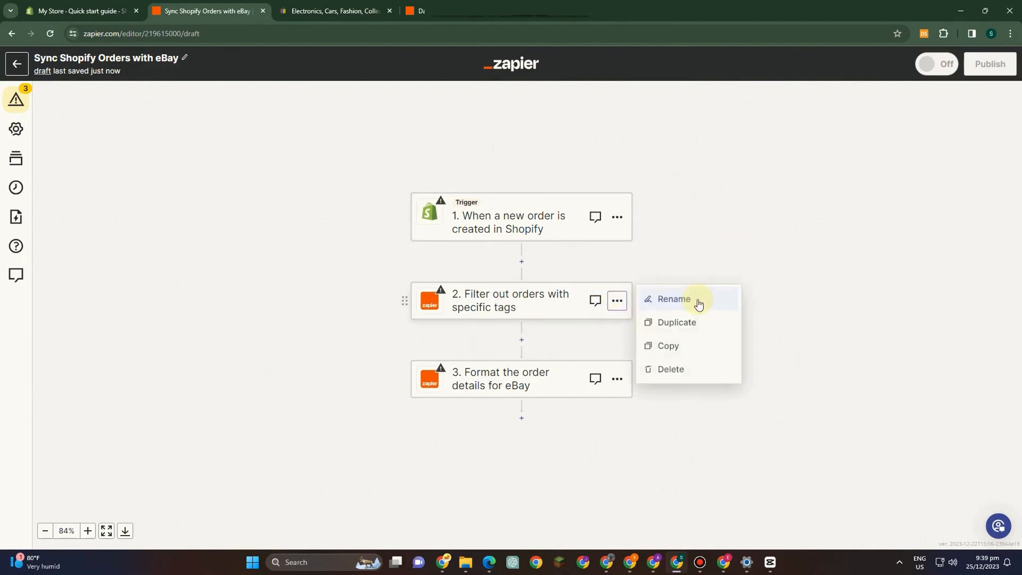
left_click(618, 379)
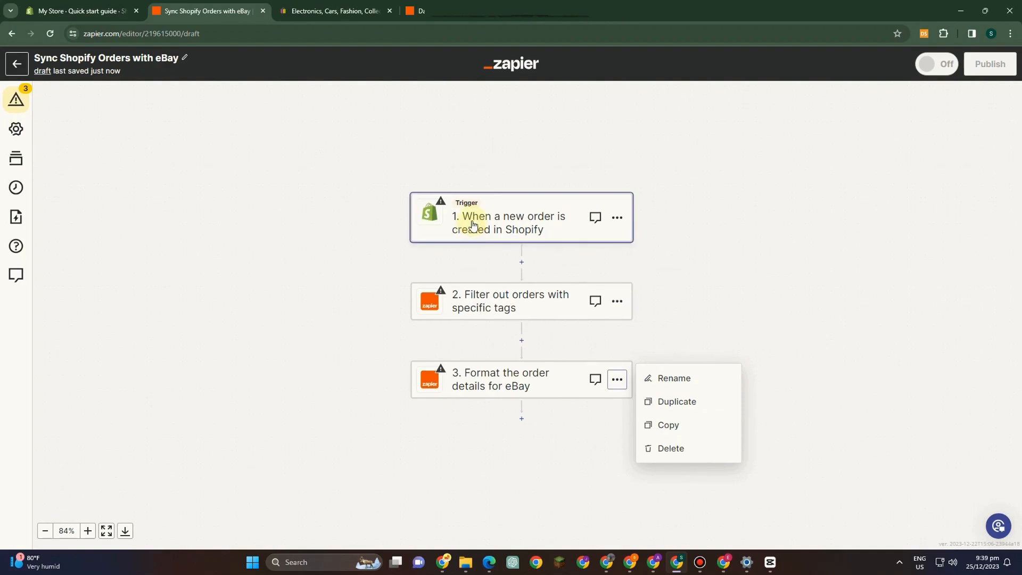
Change the Shopify trigger's event to New Customer in the "Sync Shopify Orders with eBay" Zap and continue to its account settings.
left_click(551, 232)
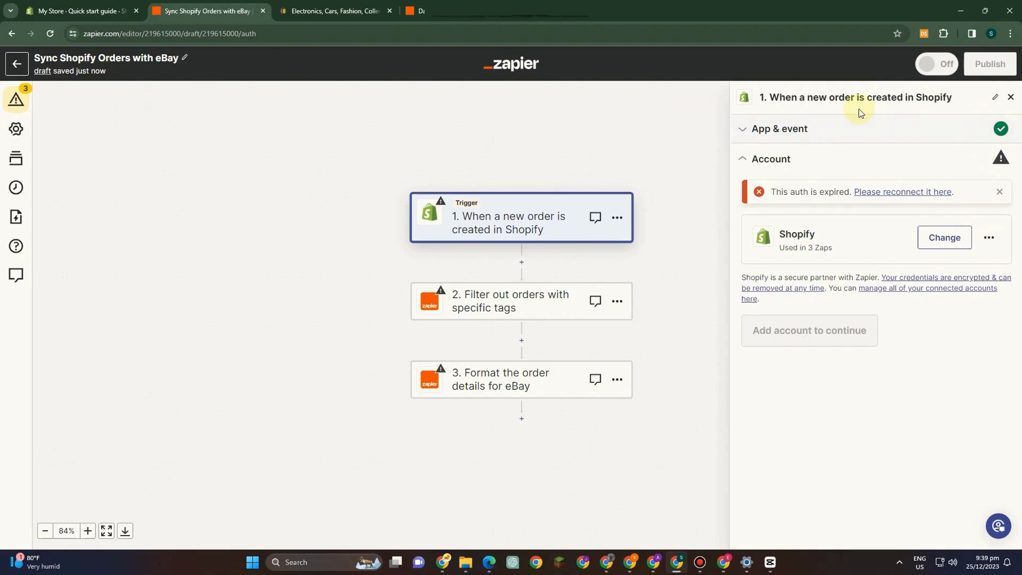
left_click(798, 131)
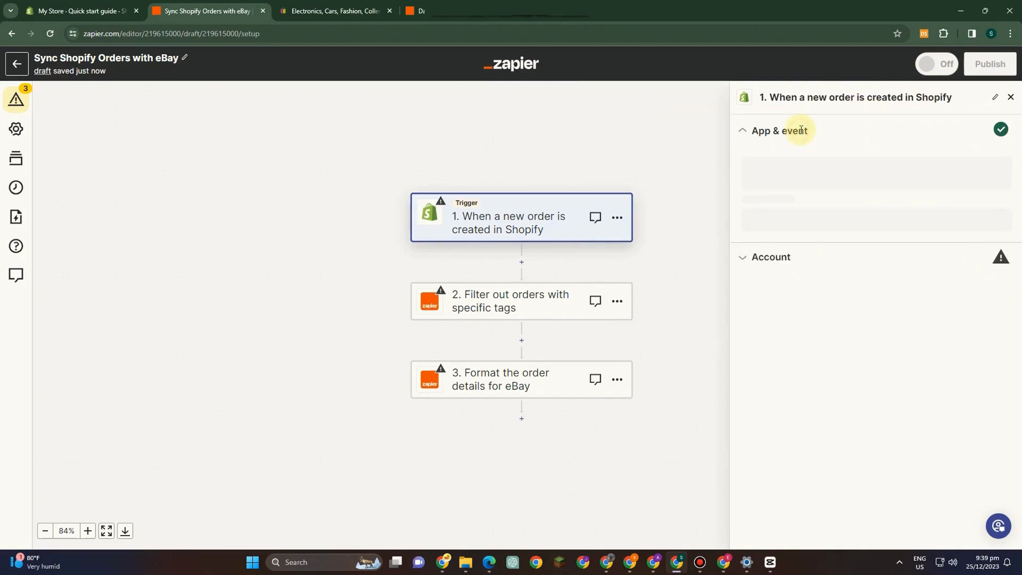
left_click(841, 232)
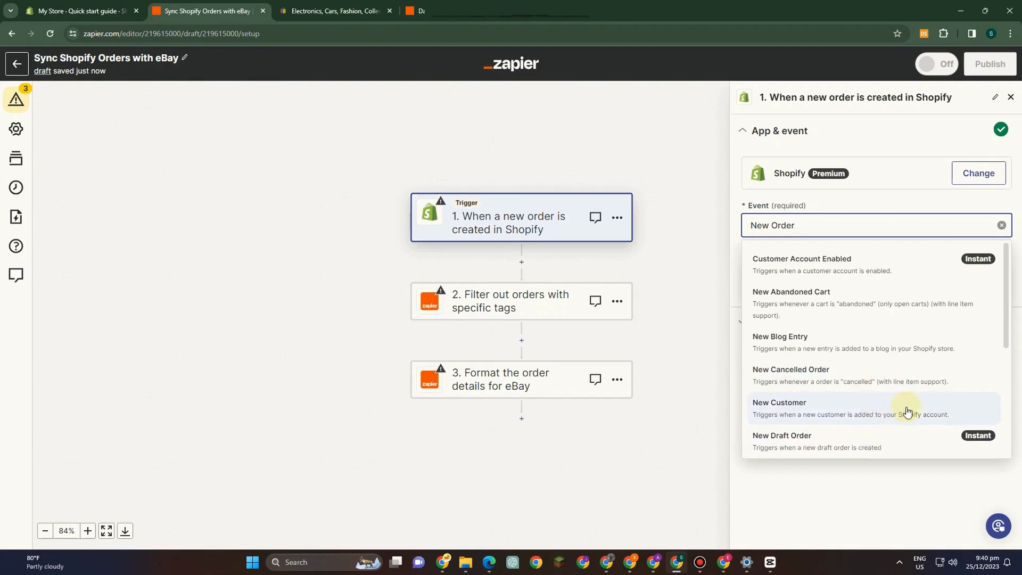
left_click(966, 407)
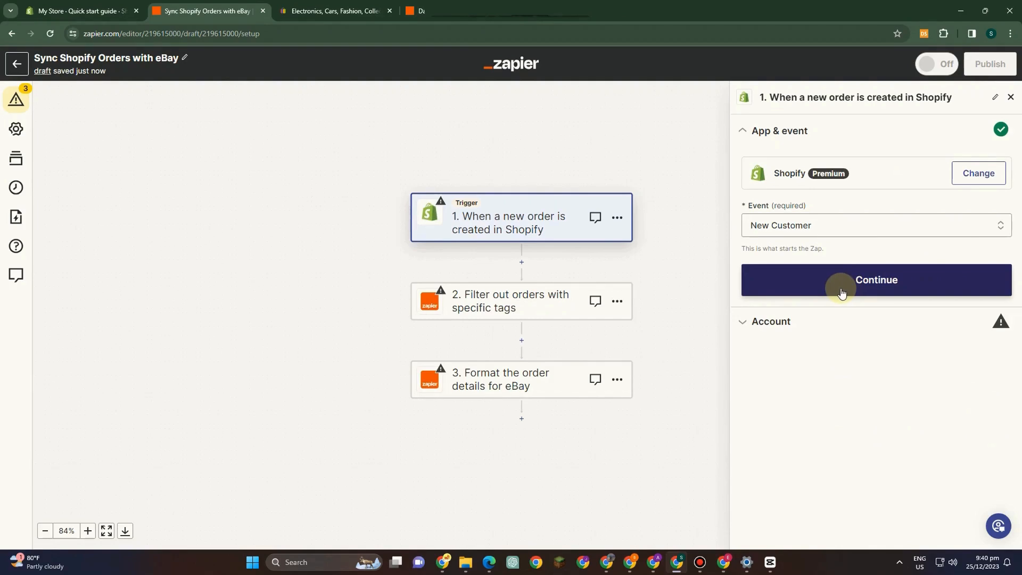
left_click(841, 292)
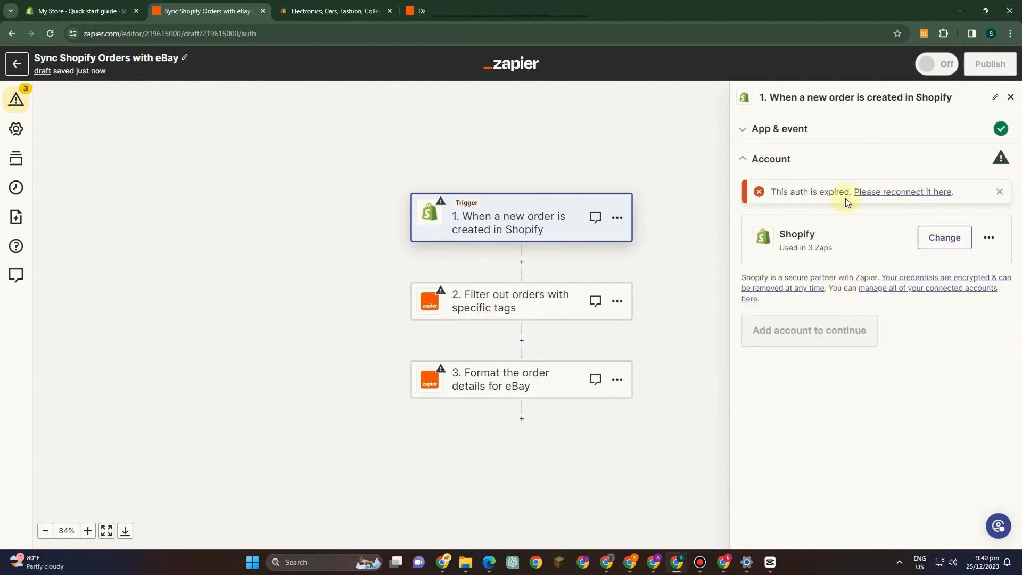
Try to reconnect the trigger's Shopify account by entering the store's myshopify.com address and continuing to Shopify.
left_click(901, 195)
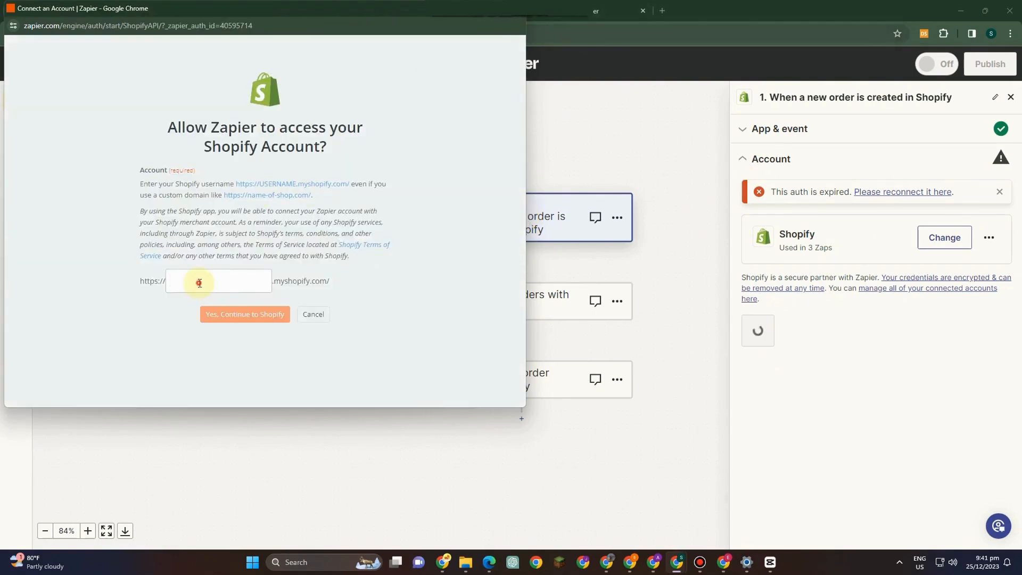
left_click(198, 283)
type("https://1cfa2f-6.myshopify.com/")
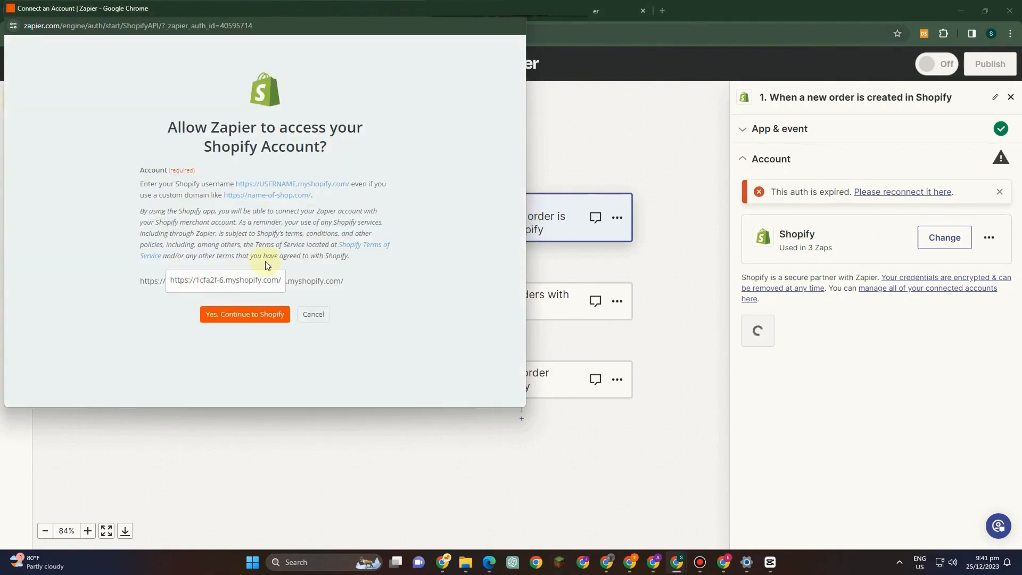
left_click(267, 314)
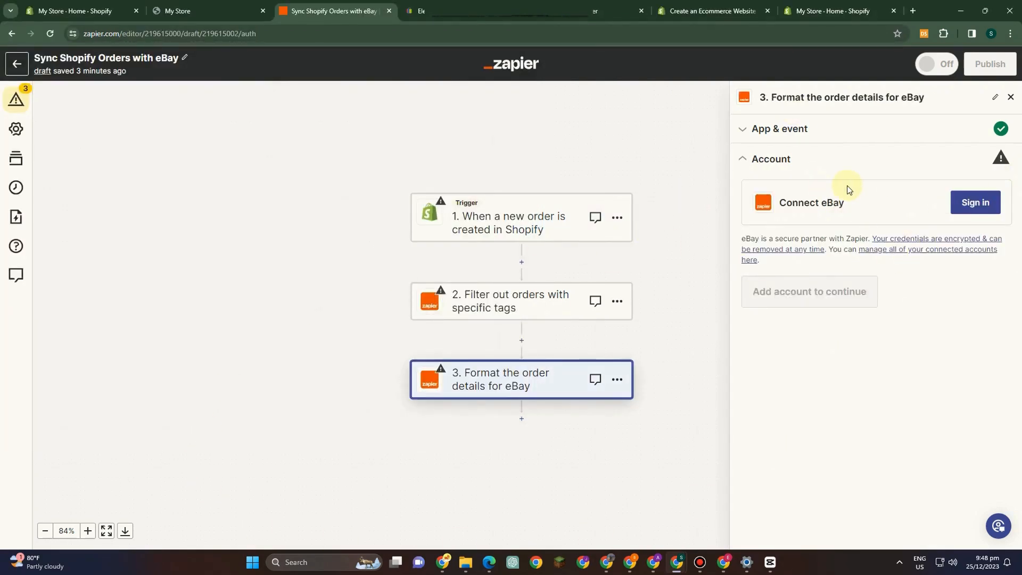
Check the account connection of the trigger, filter and format steps, and look at the Shopify store admin.
left_click(474, 217)
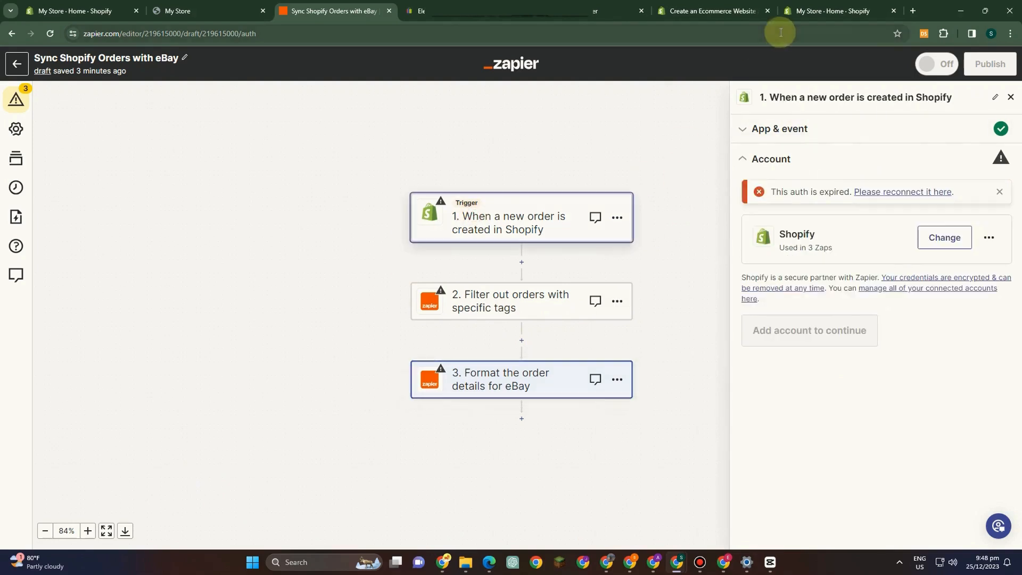
left_click(552, 318)
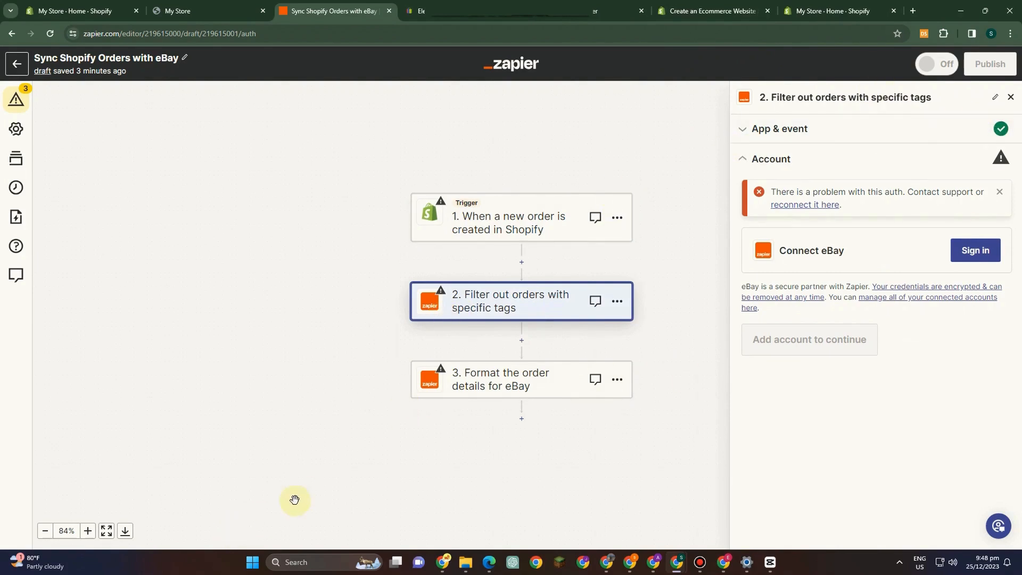
left_click(496, 397)
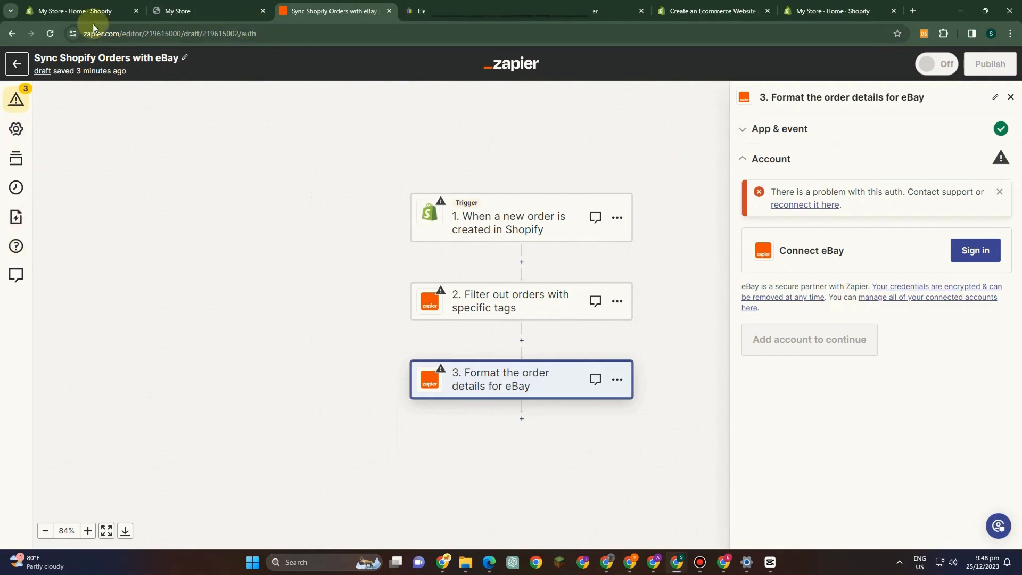
left_click(74, 5)
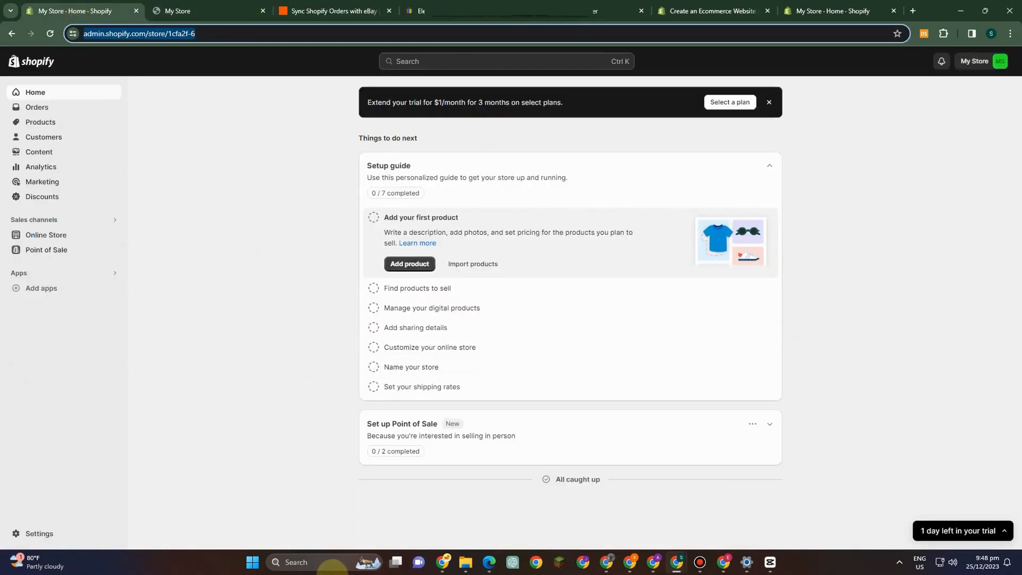
left_click(326, 6)
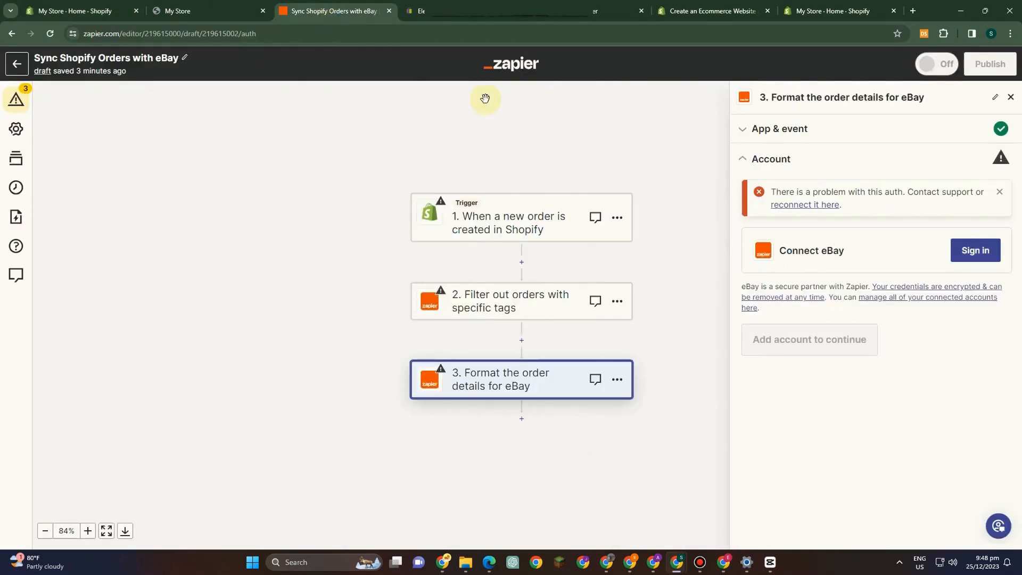
Review the AI-suggested Zap and recent Zaps on the Zapier dashboard, and open "Sync Shopify and eBay orders" in the editor.
left_click(618, 10)
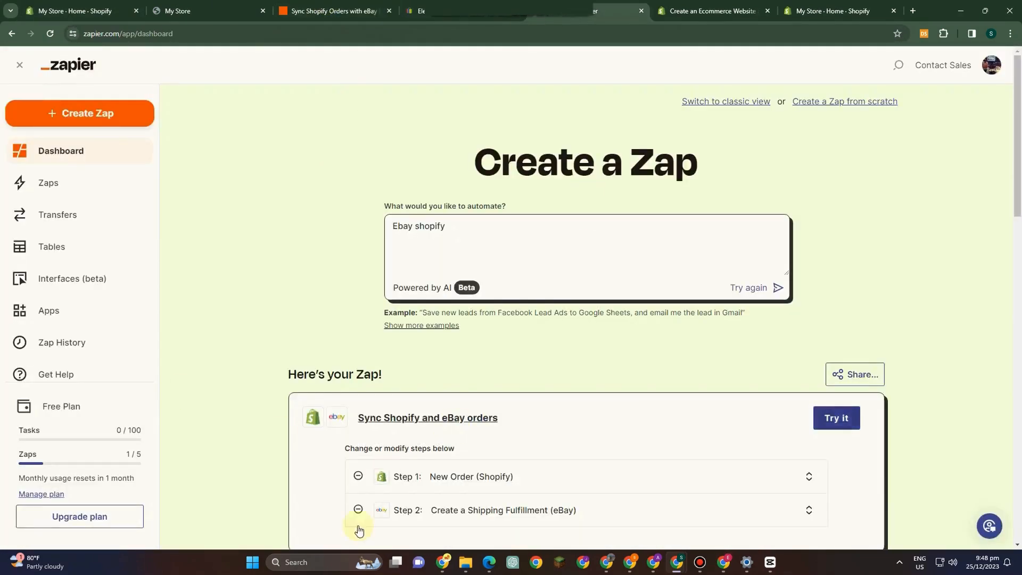
scroll(417, 468, "down", 3)
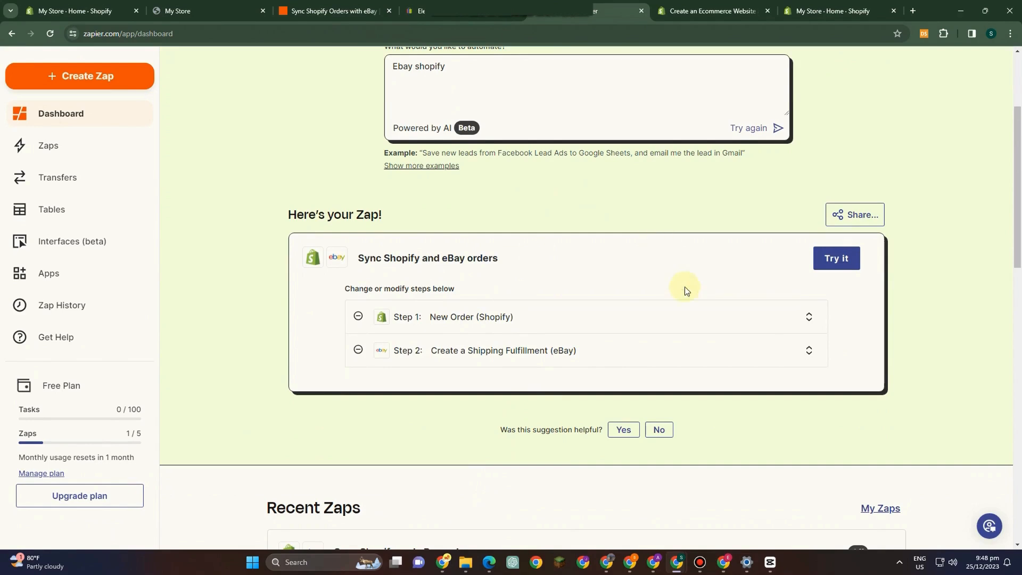
scroll(676, 438, "down", 6)
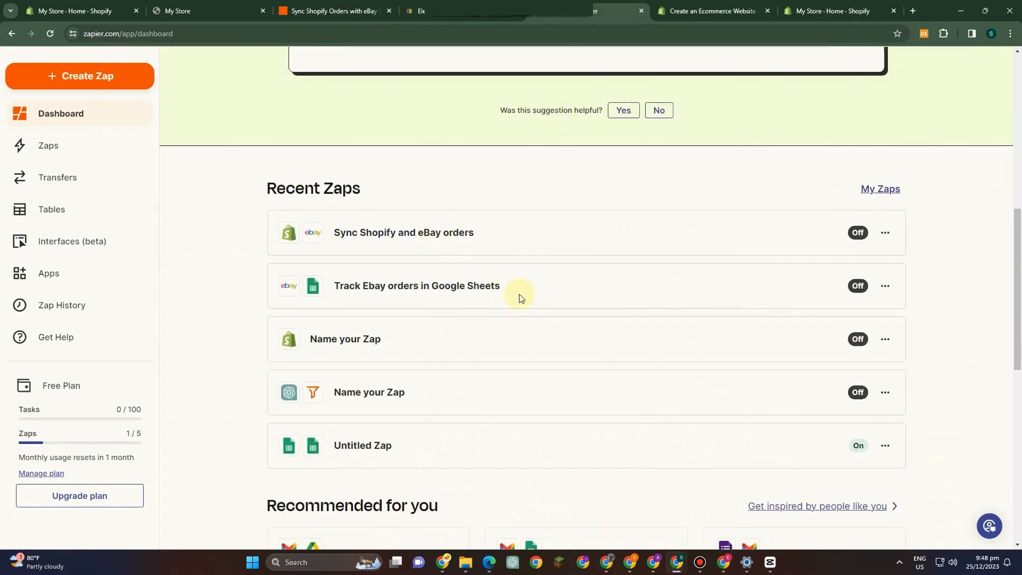
scroll(569, 288, "down", 5)
scroll(569, 290, "up", 10)
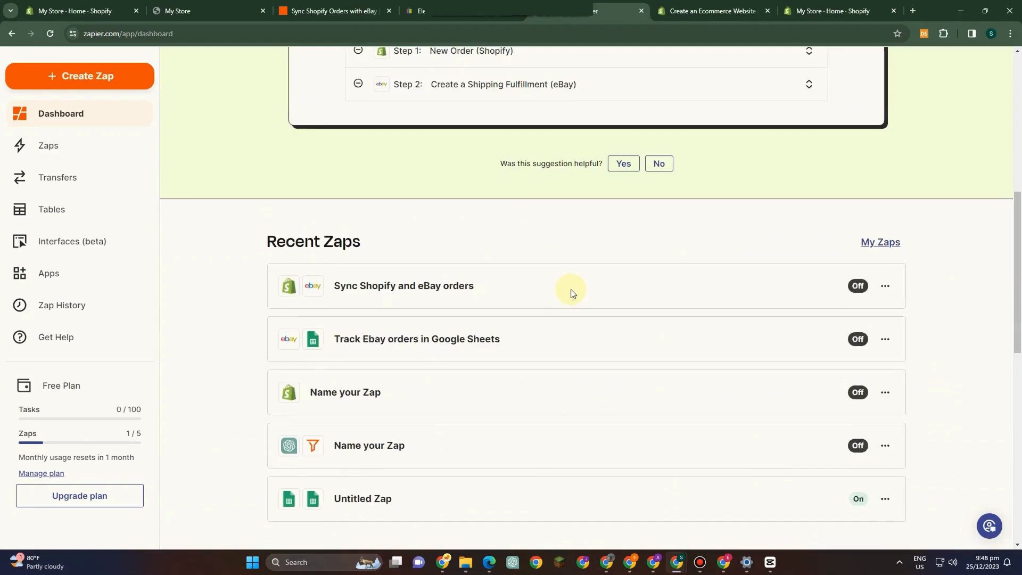
scroll(553, 258, "up", 4)
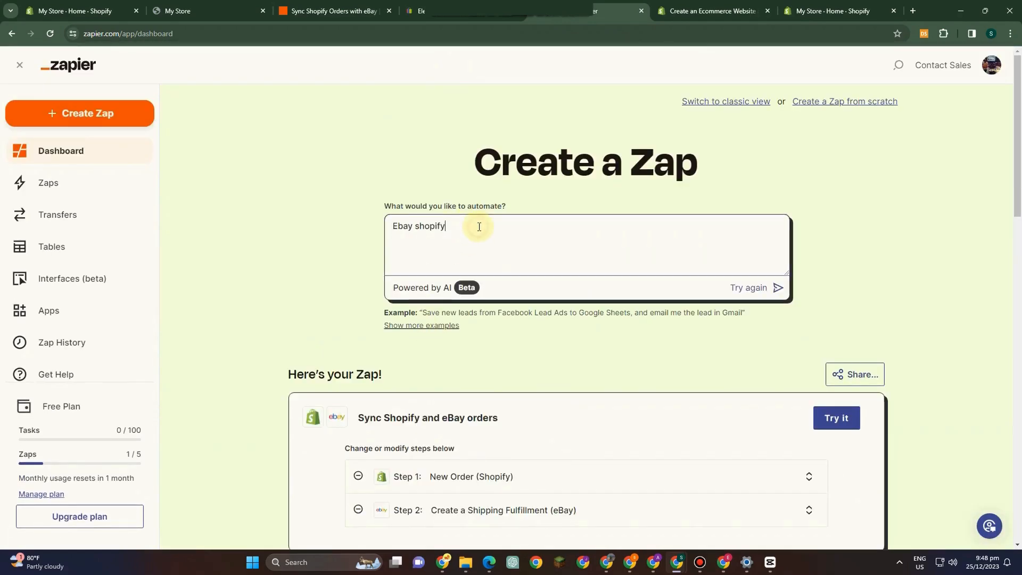
scroll(750, 458, "down", 4)
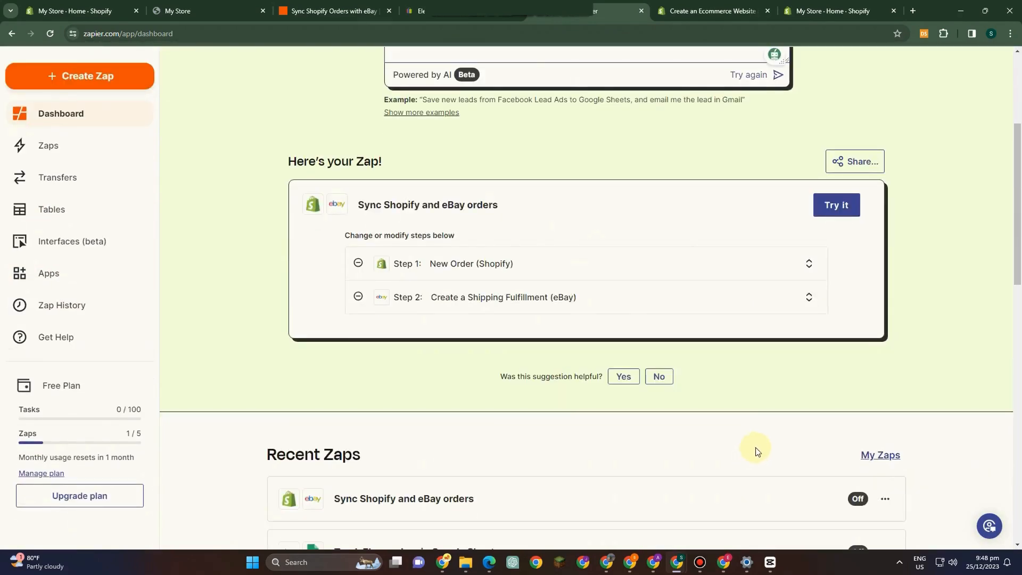
scroll(692, 423, "down", 2)
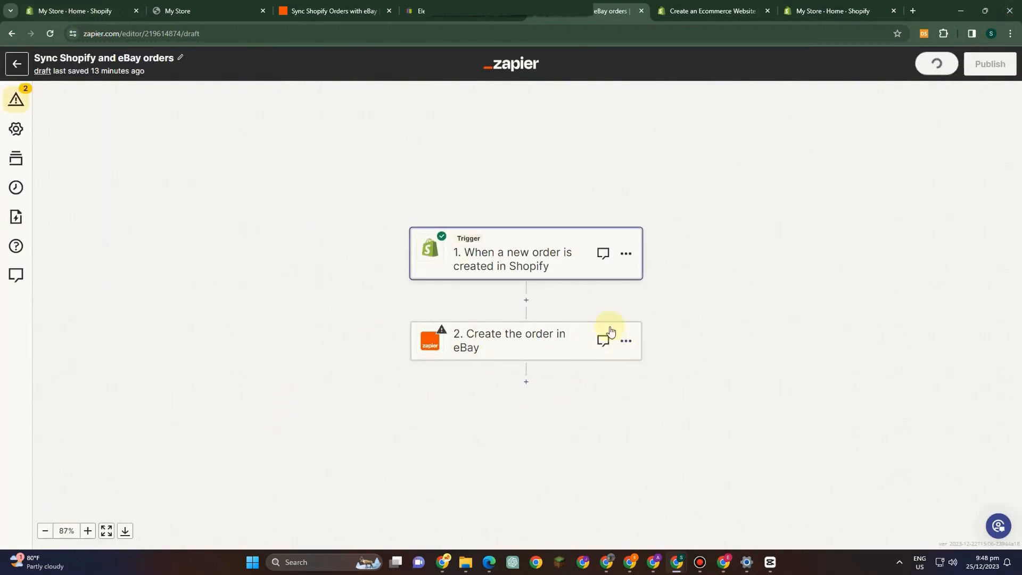
Connect an eBay account to the "Create the order in eBay" step, grant Zapier access and continue to the action settings.
left_click(490, 353)
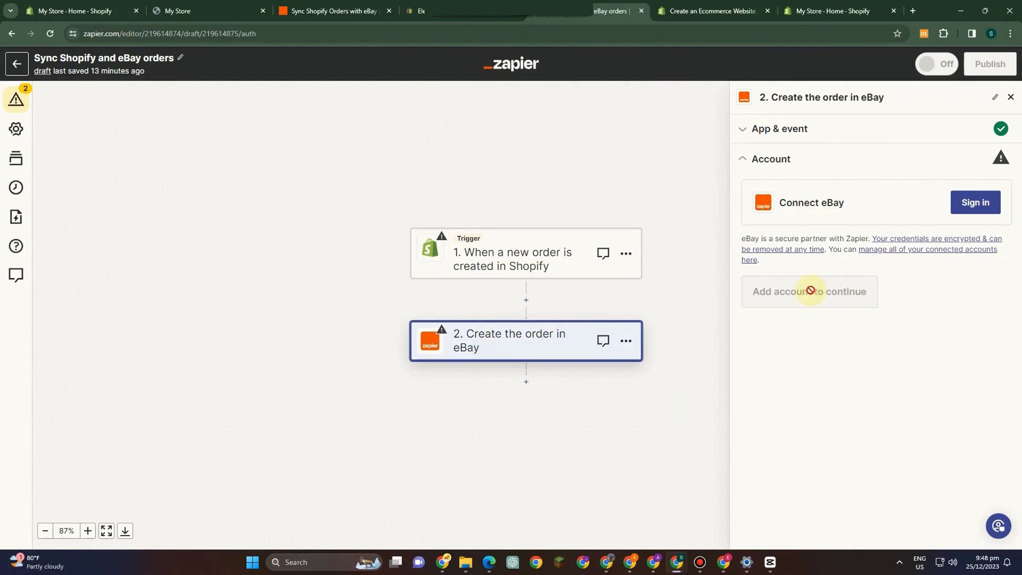
left_click(976, 203)
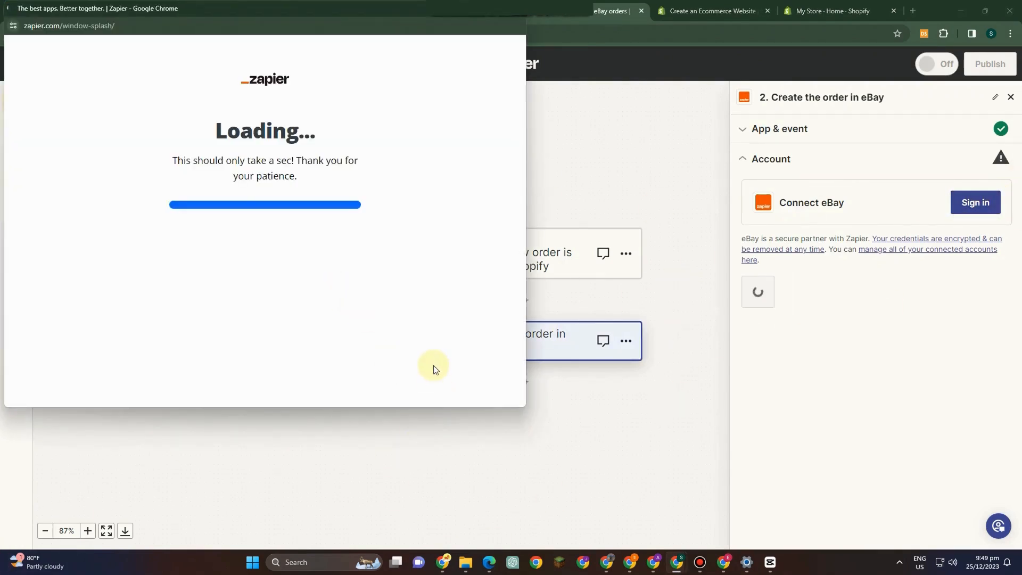
left_click(308, 286)
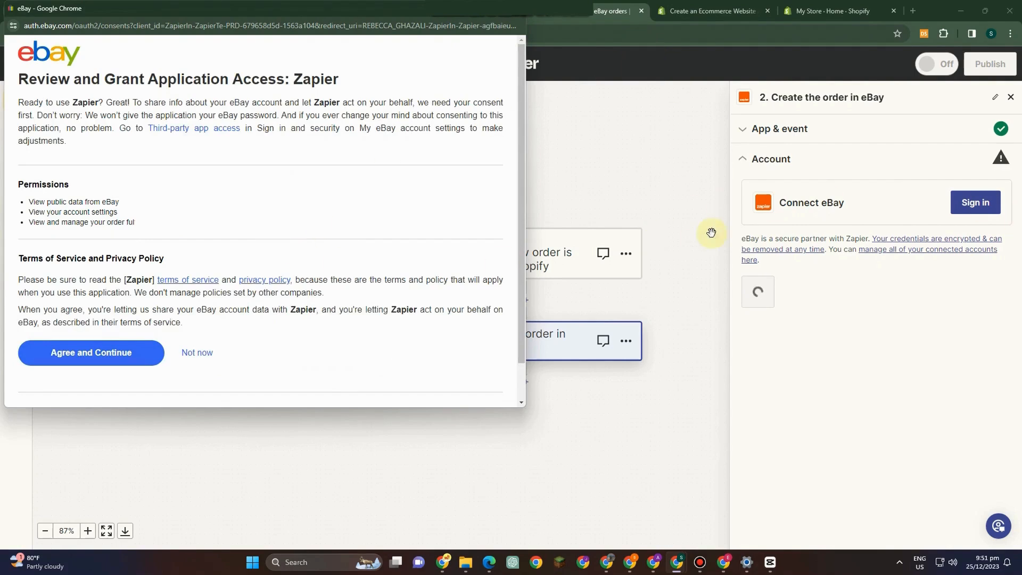
left_click(99, 354)
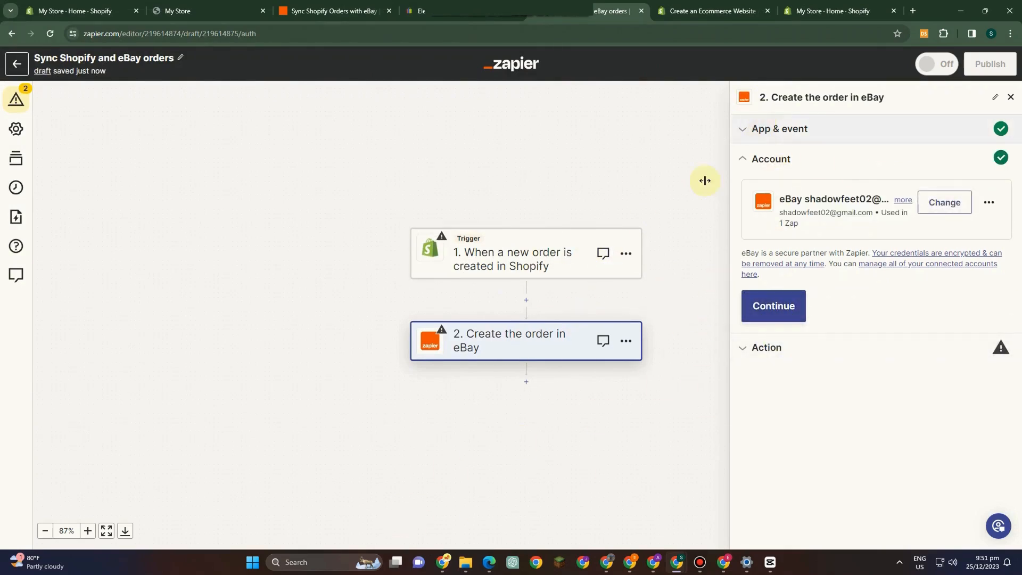
left_click(769, 314)
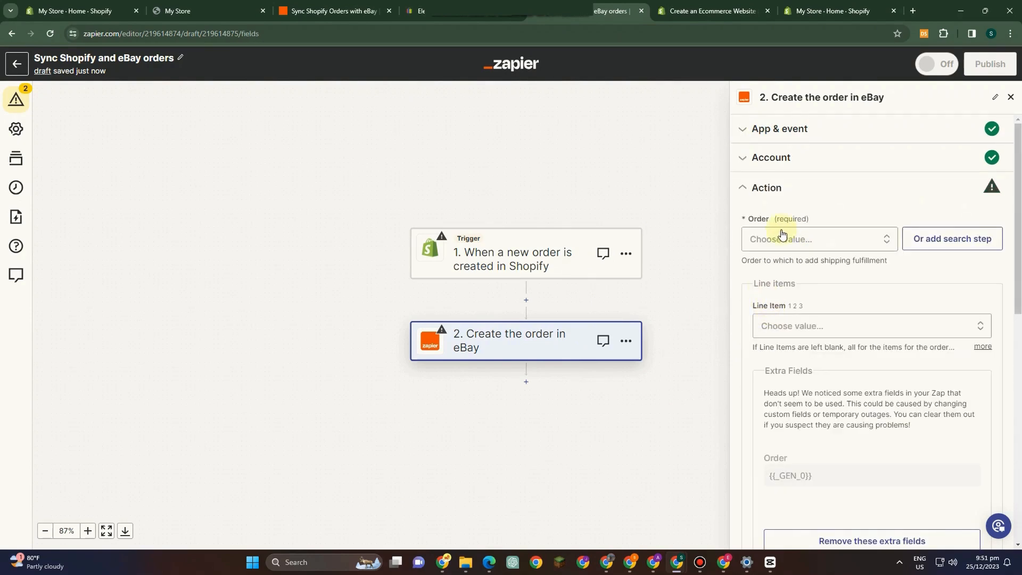
Look through the Order field's Order and Custom choices and the option of adding a Find an Order search step.
left_click(782, 235)
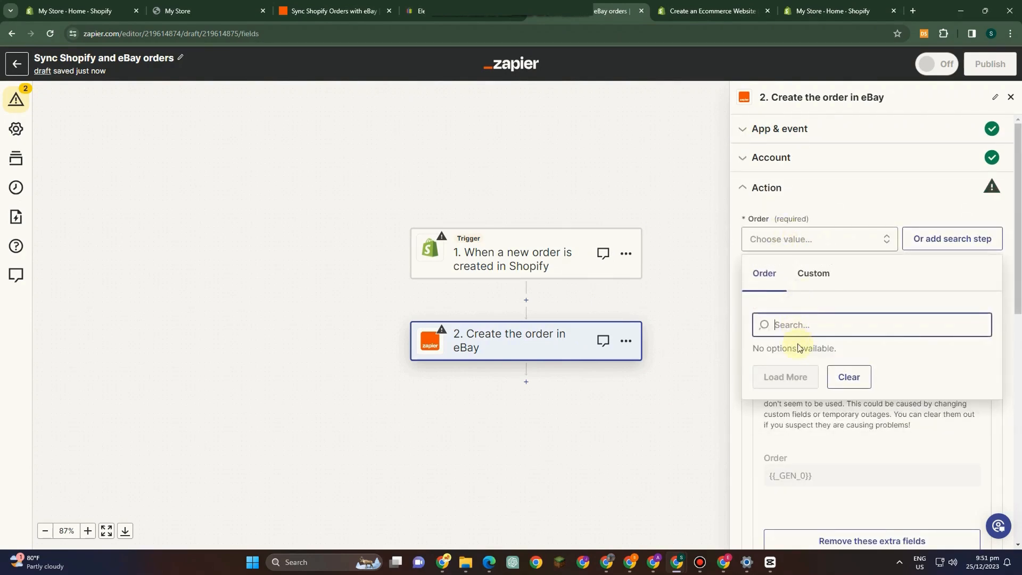
left_click(814, 270)
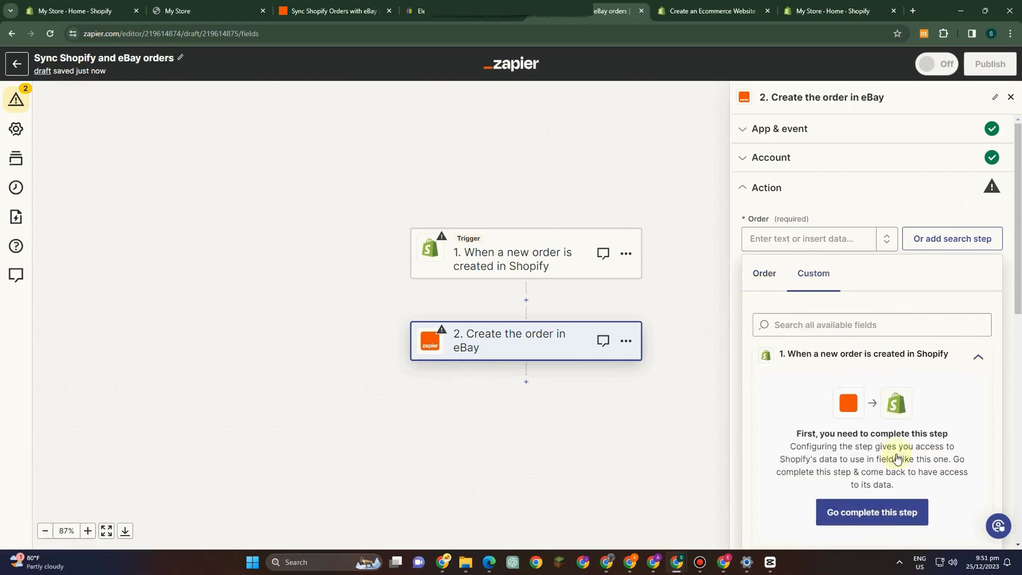
left_click(764, 281)
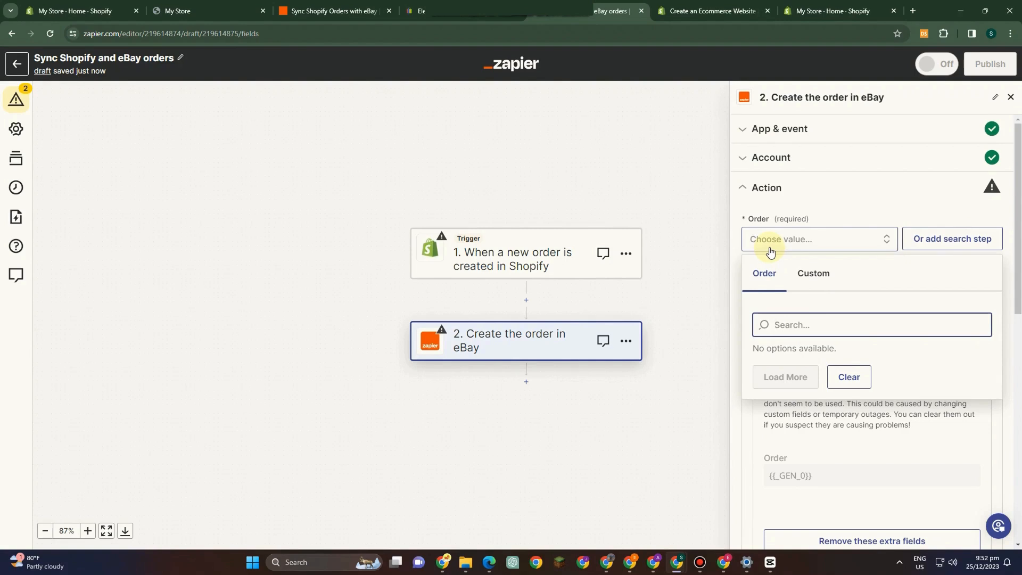
type("Cu")
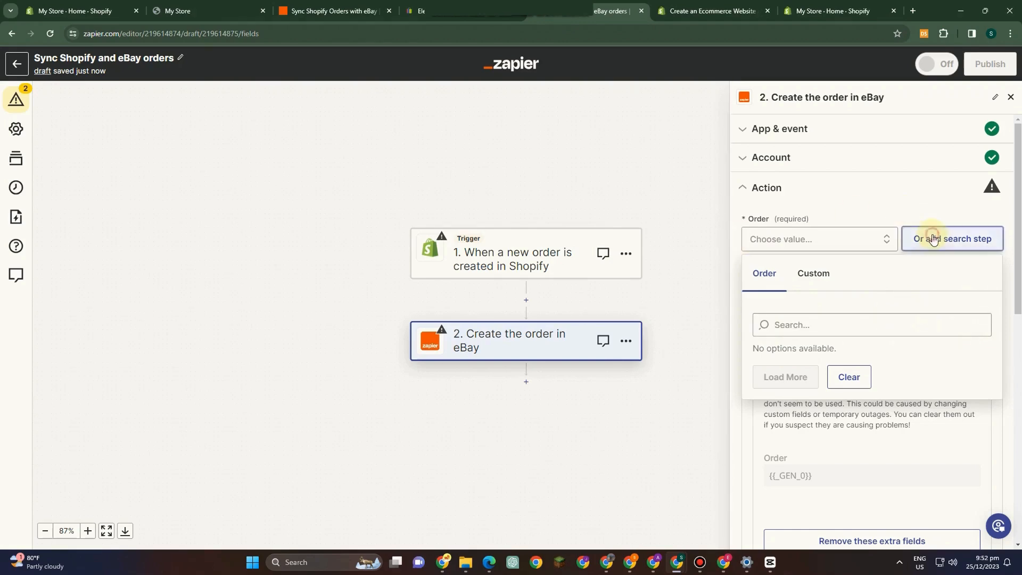
left_click(953, 238)
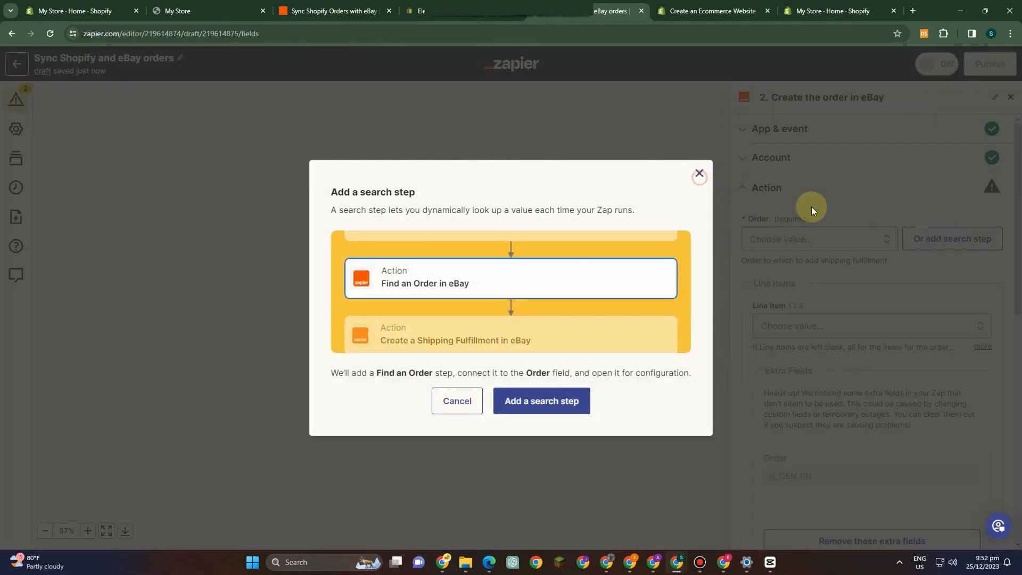
left_click(726, 183)
Review the eBay action's line item, shipping and tracking fields and its connected account, and return to the Shopify store admin.
scroll(825, 322, "down", 2)
scroll(839, 347, "down", 4)
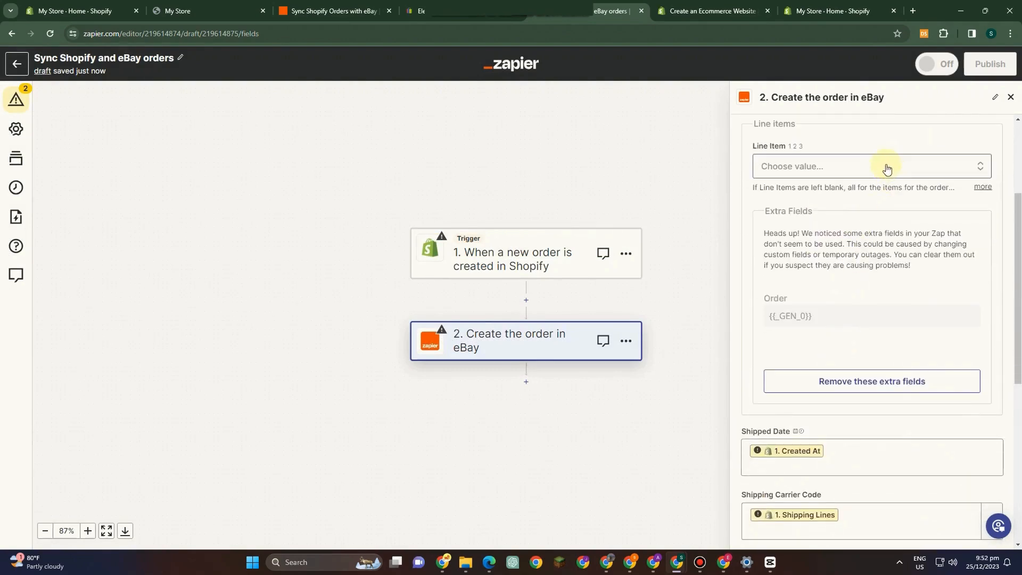
scroll(868, 351, "down", 4)
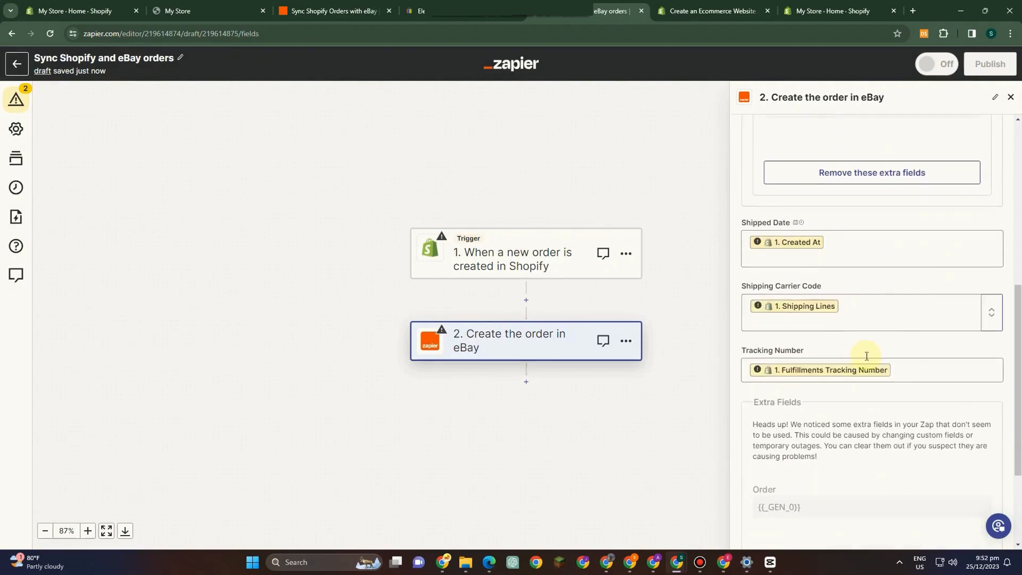
scroll(892, 394, "up", 10)
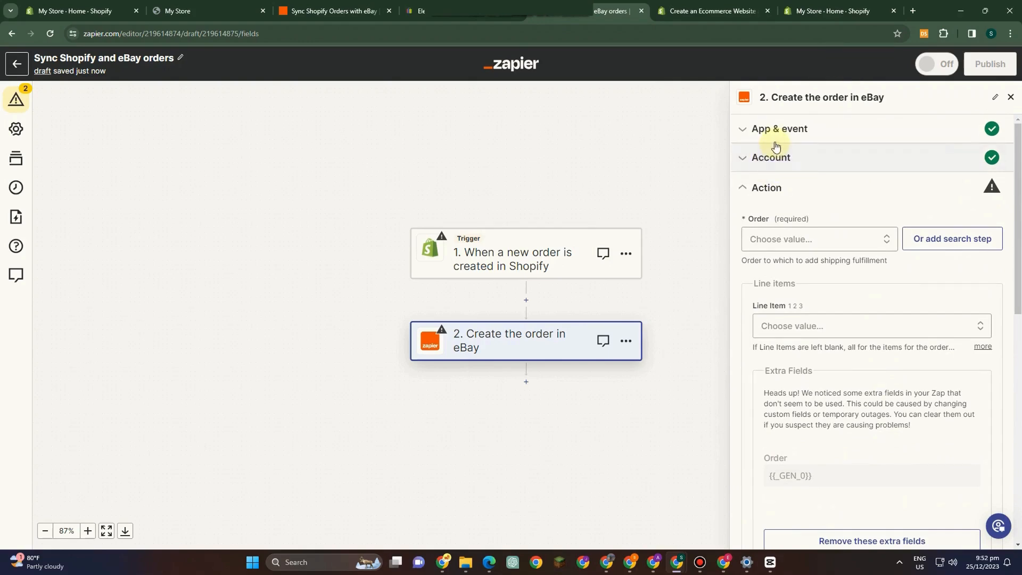
left_click(772, 158)
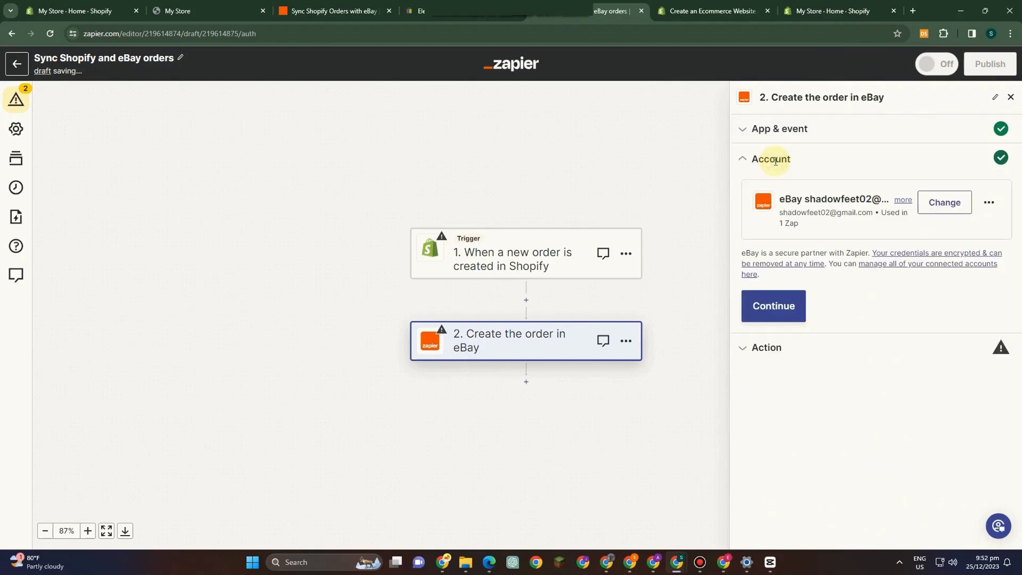
left_click(773, 347)
scroll(892, 405, "down", 5)
scroll(892, 405, "down", 4)
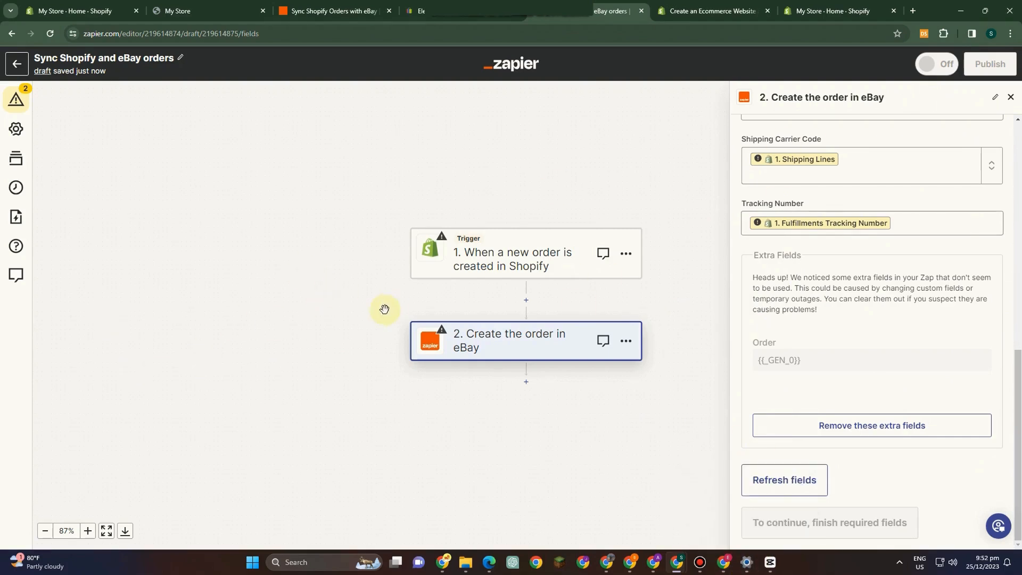
left_click(88, 11)
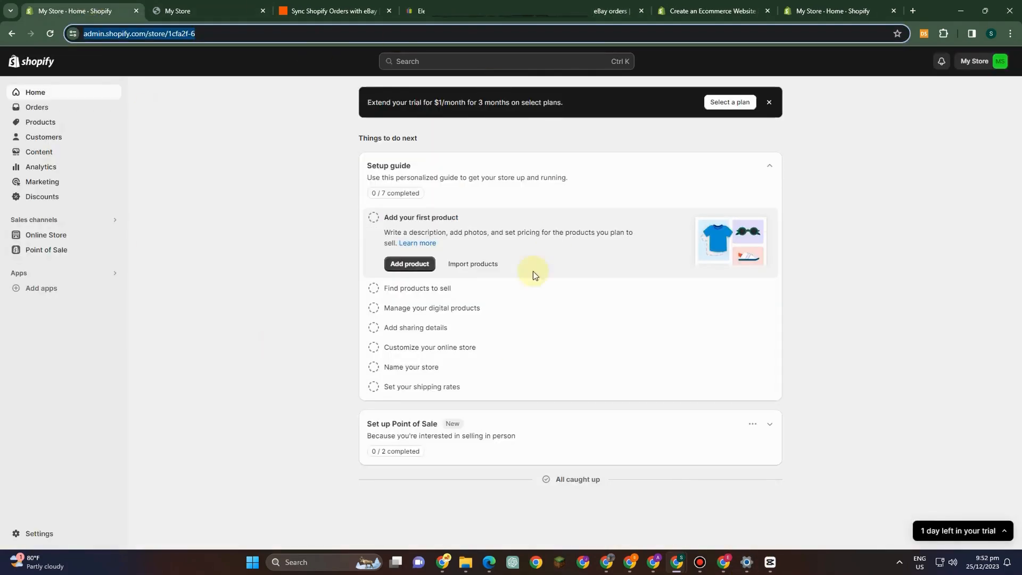